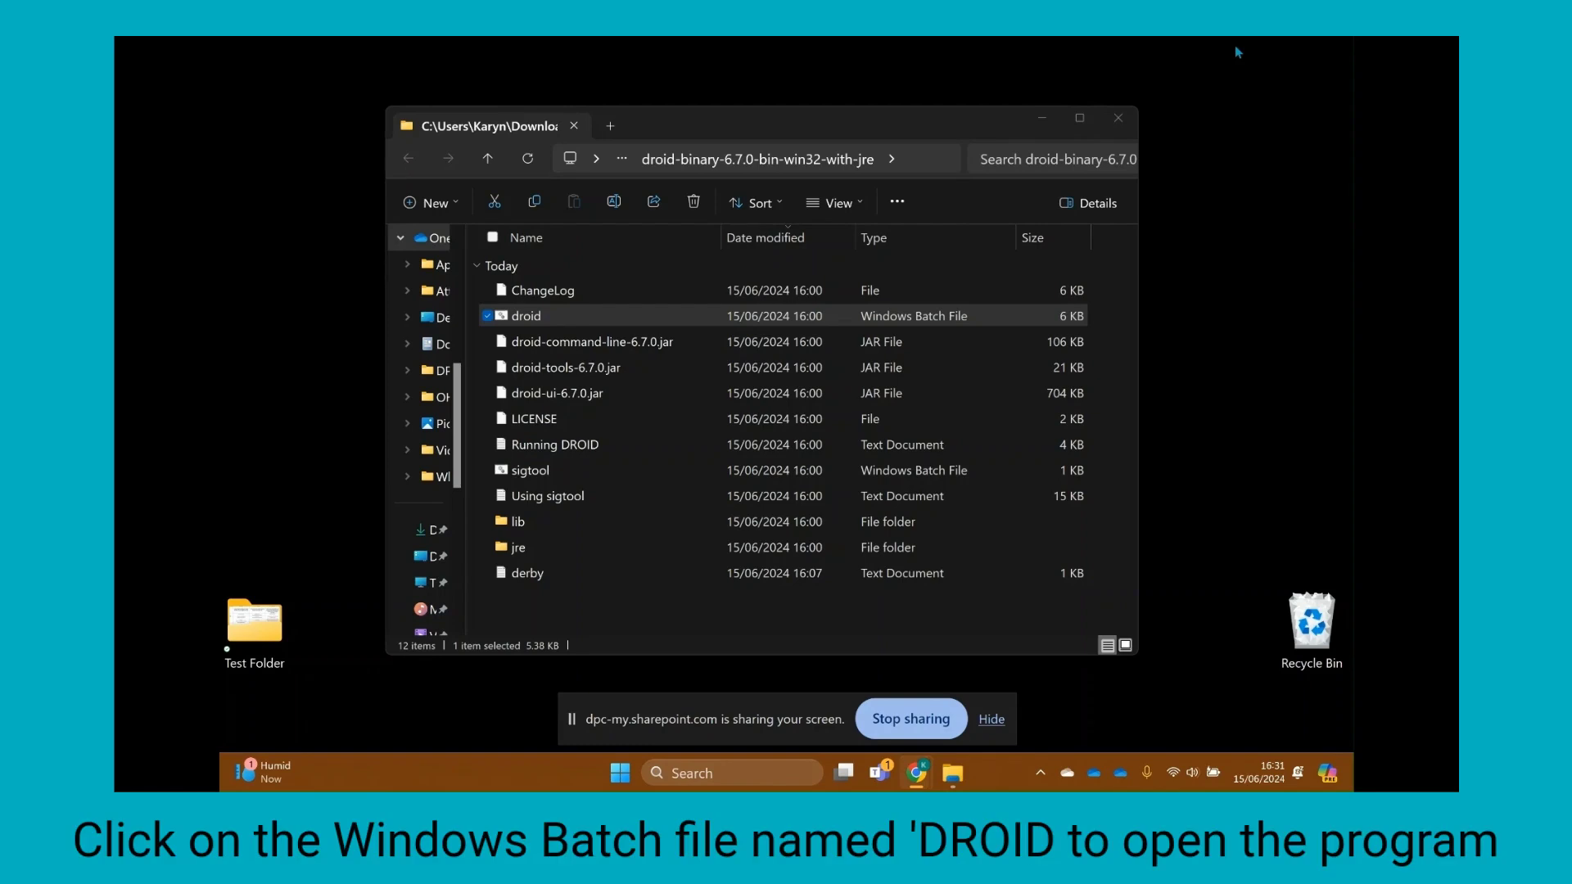
# Step: Launch DROID from its Windows batch file and add the desktop's Test Folder, including sub-folders, to the profile
pyautogui.doubleClick(991, 322)
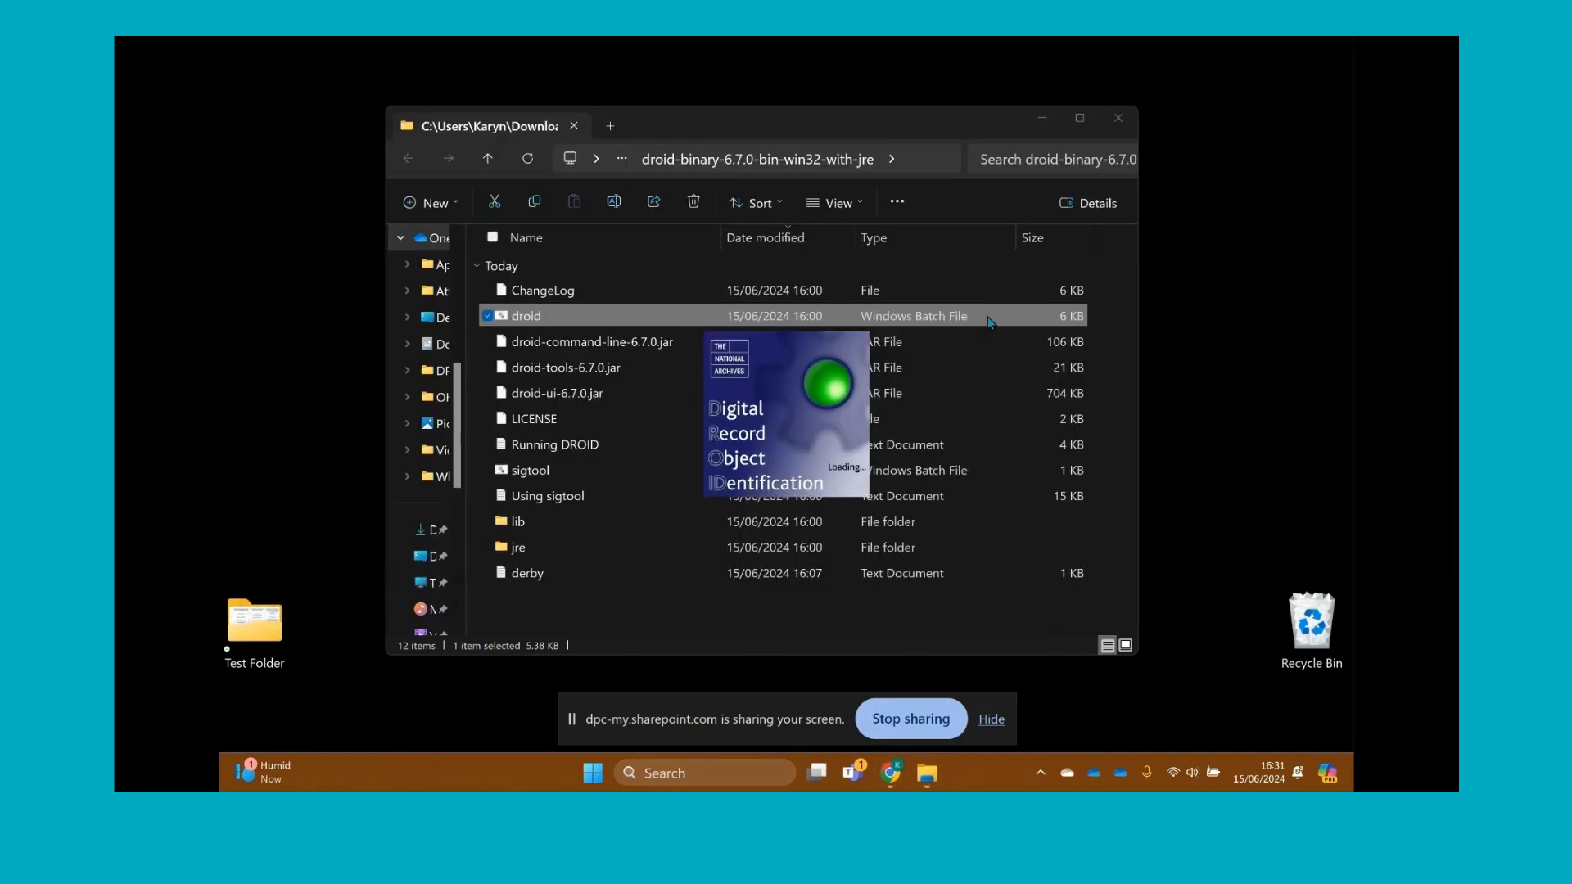
pyautogui.click(1042, 123)
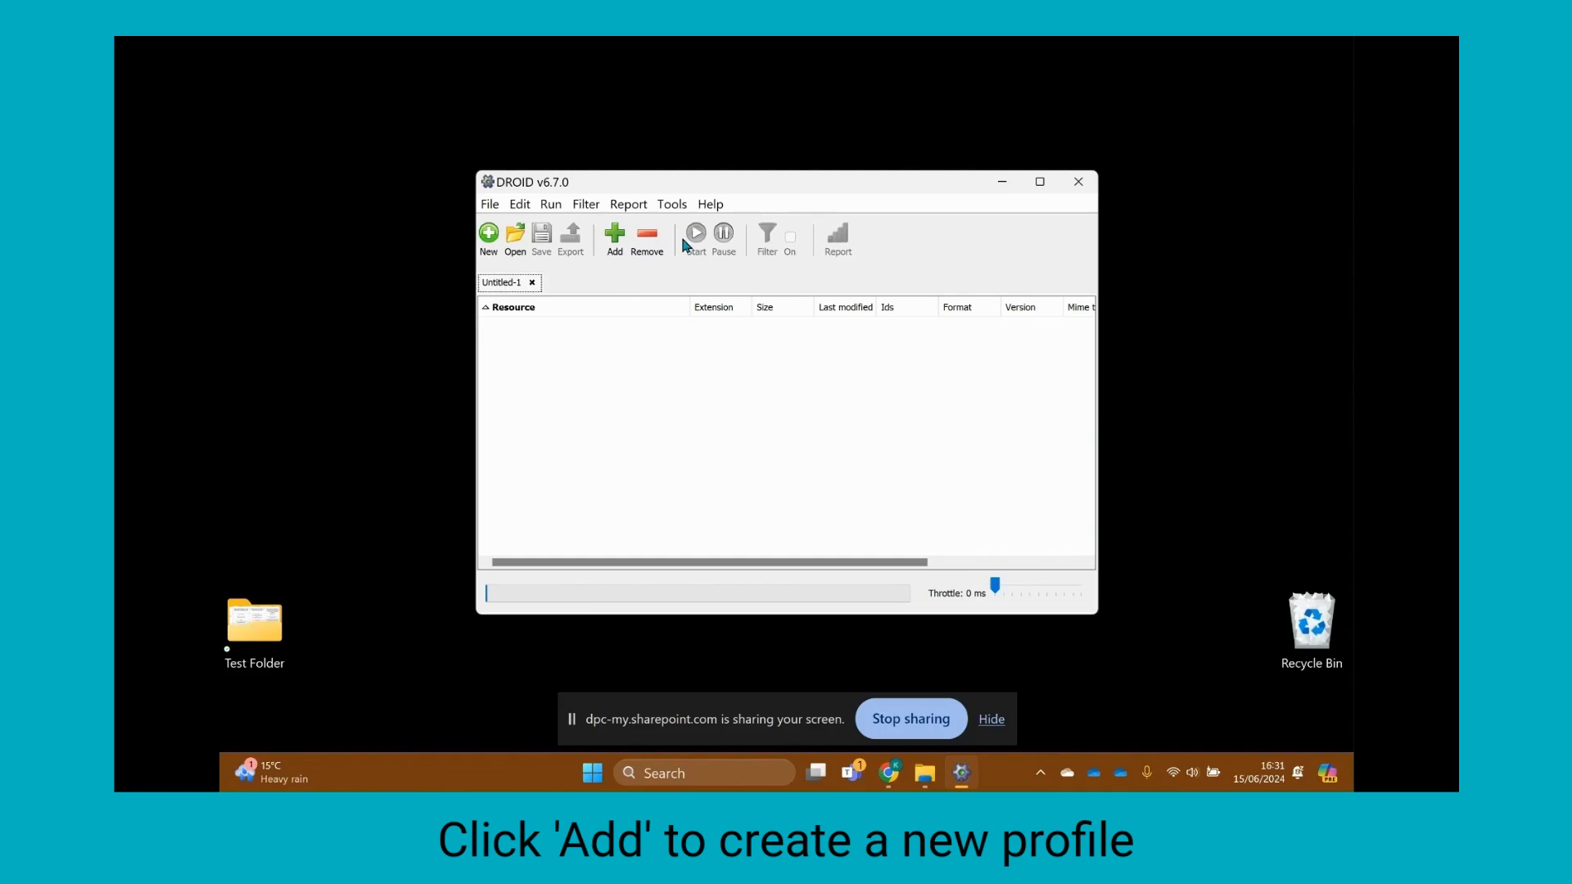
pyautogui.click(615, 238)
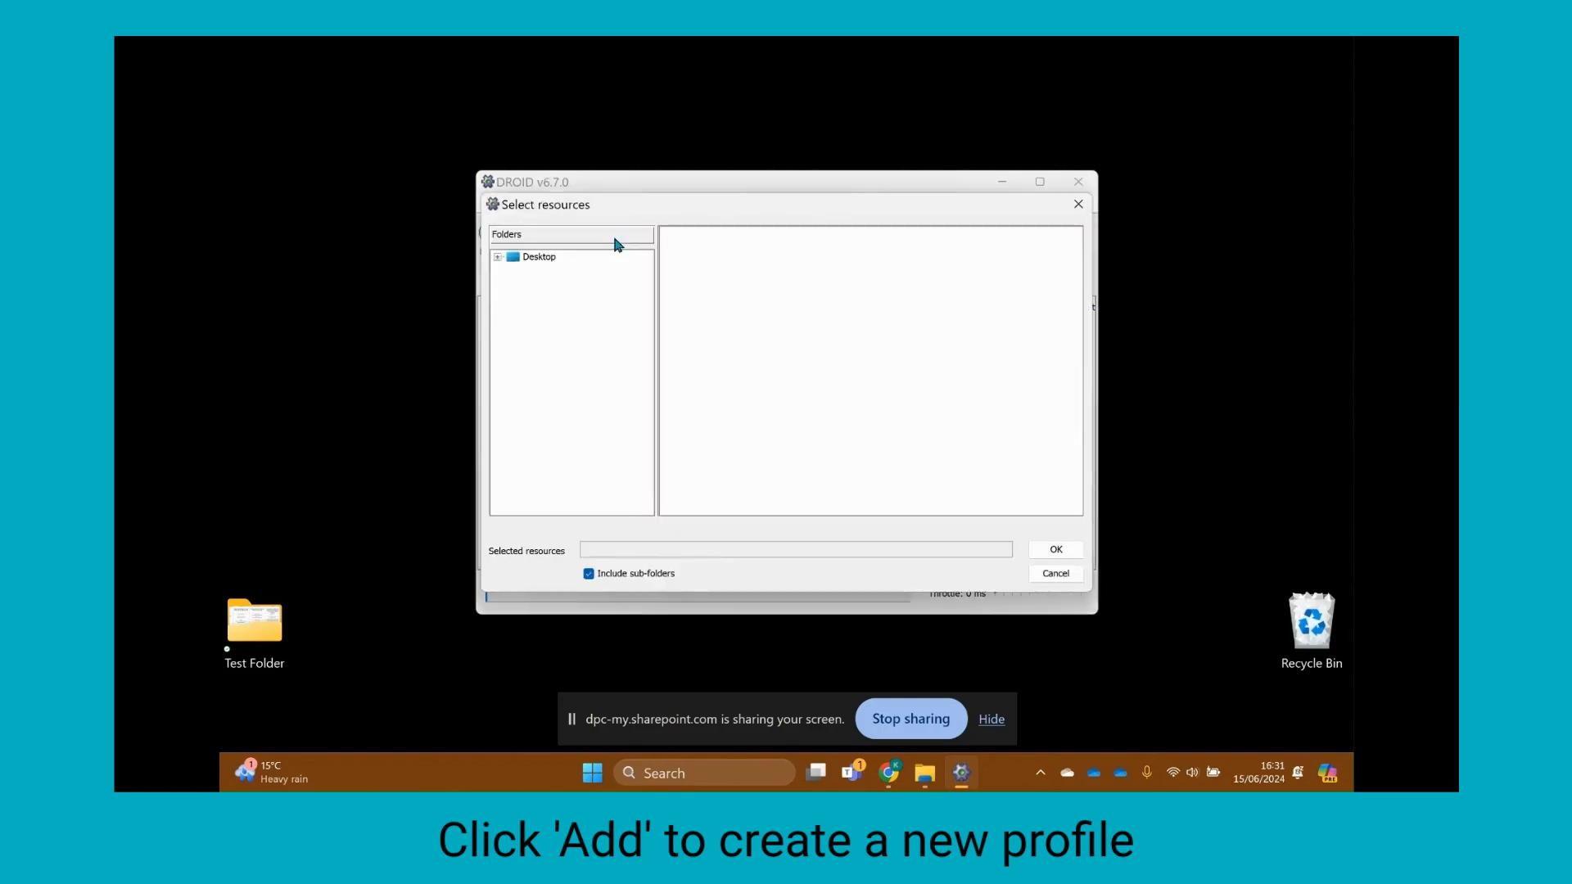
pyautogui.click(497, 258)
pyautogui.click(513, 323)
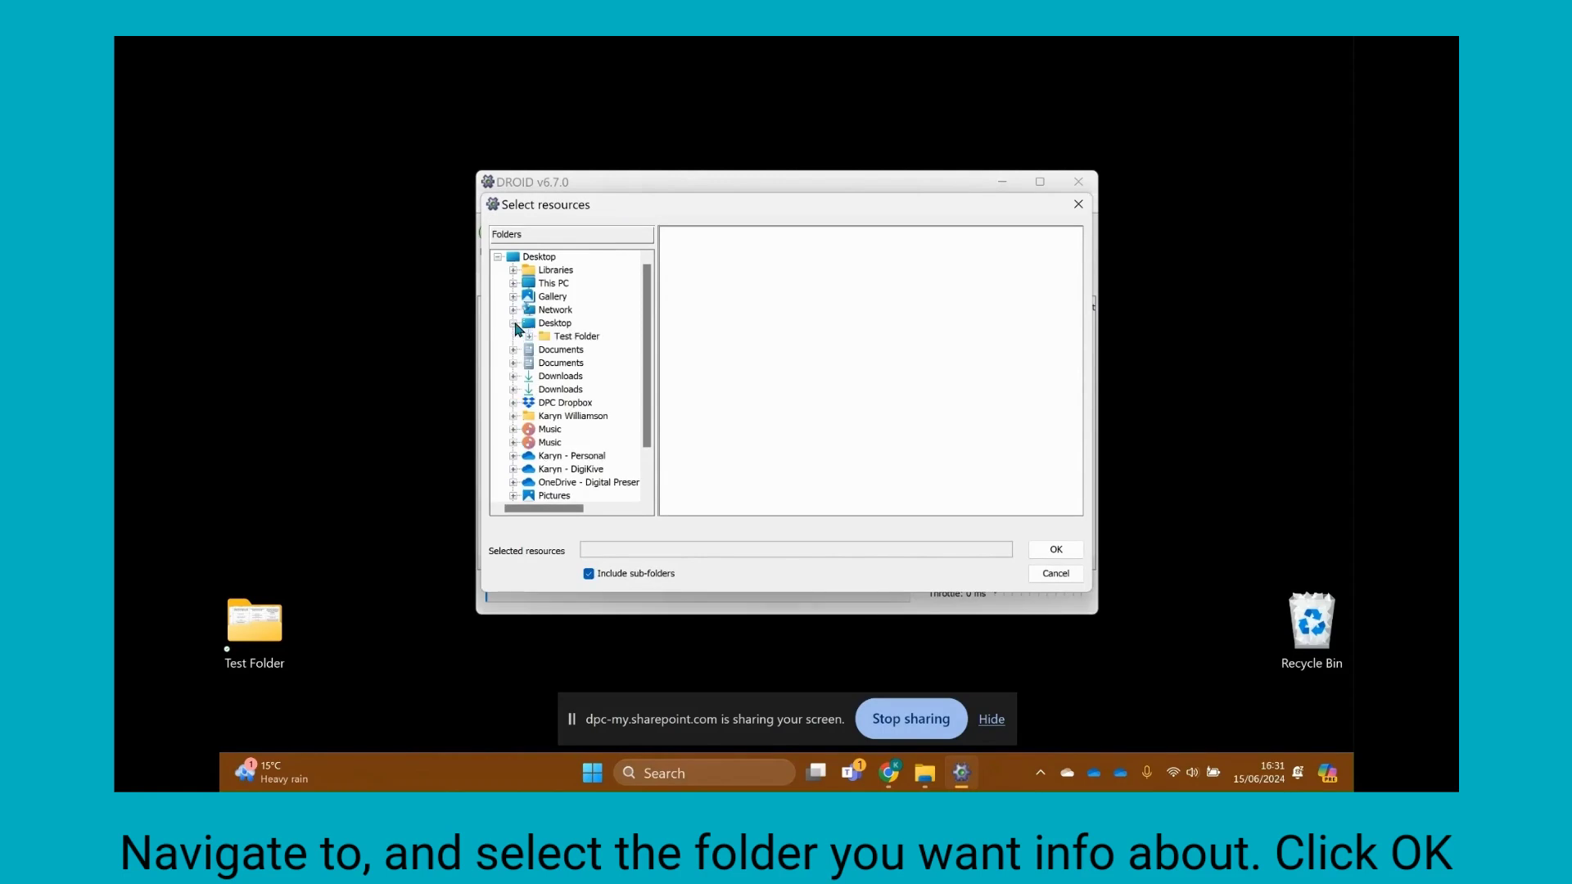
pyautogui.click(576, 337)
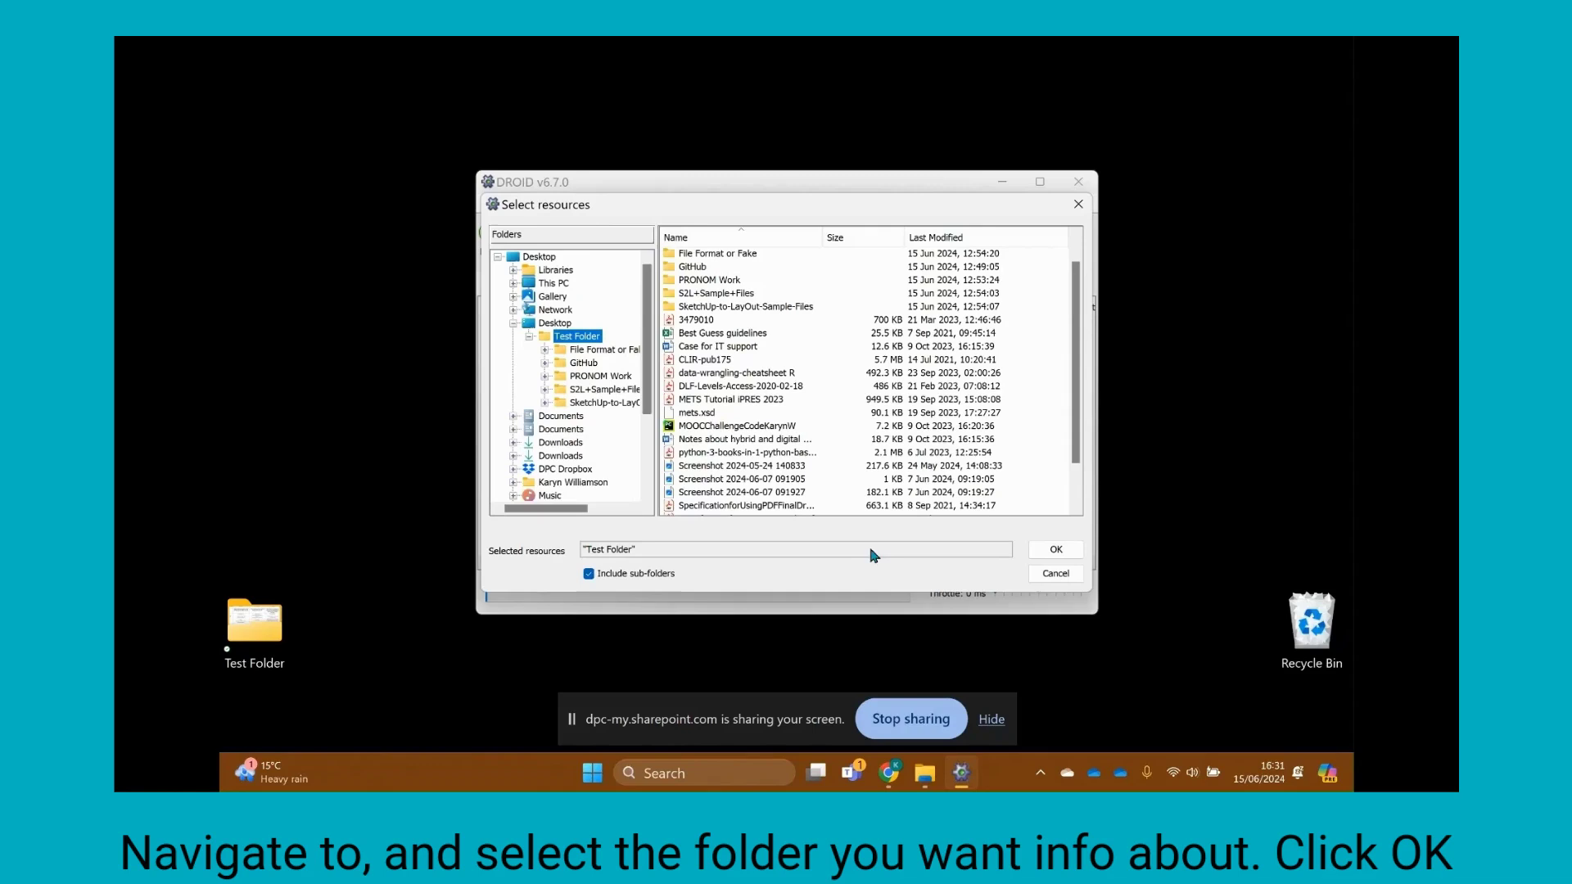
pyautogui.click(1056, 551)
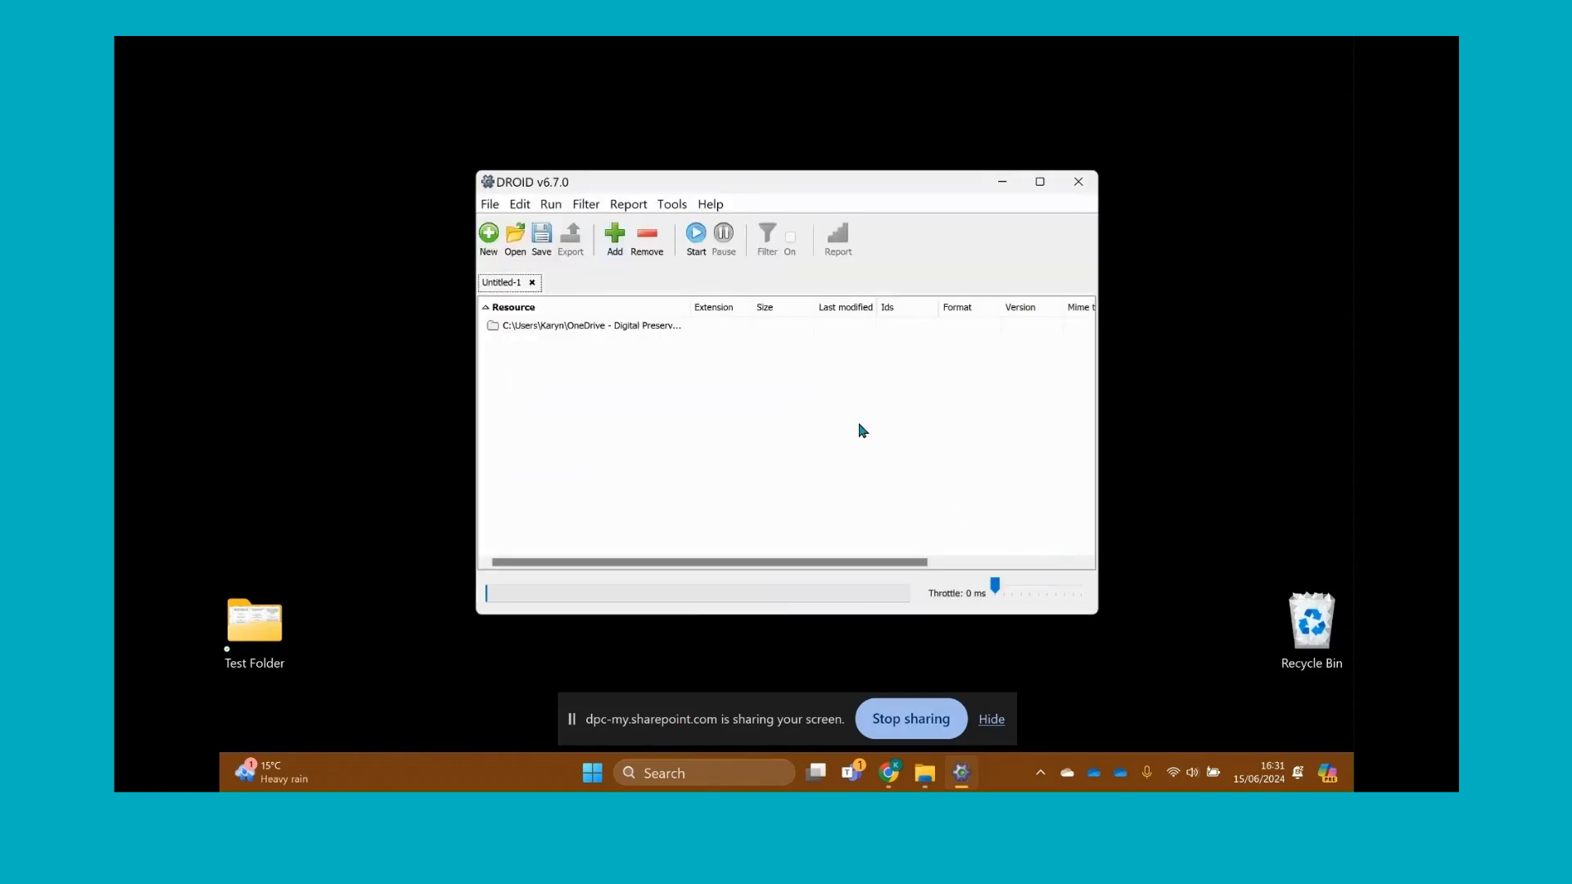
# Step: Run the file format identification on the added folder and expand the folder to list its files
pyautogui.click(699, 246)
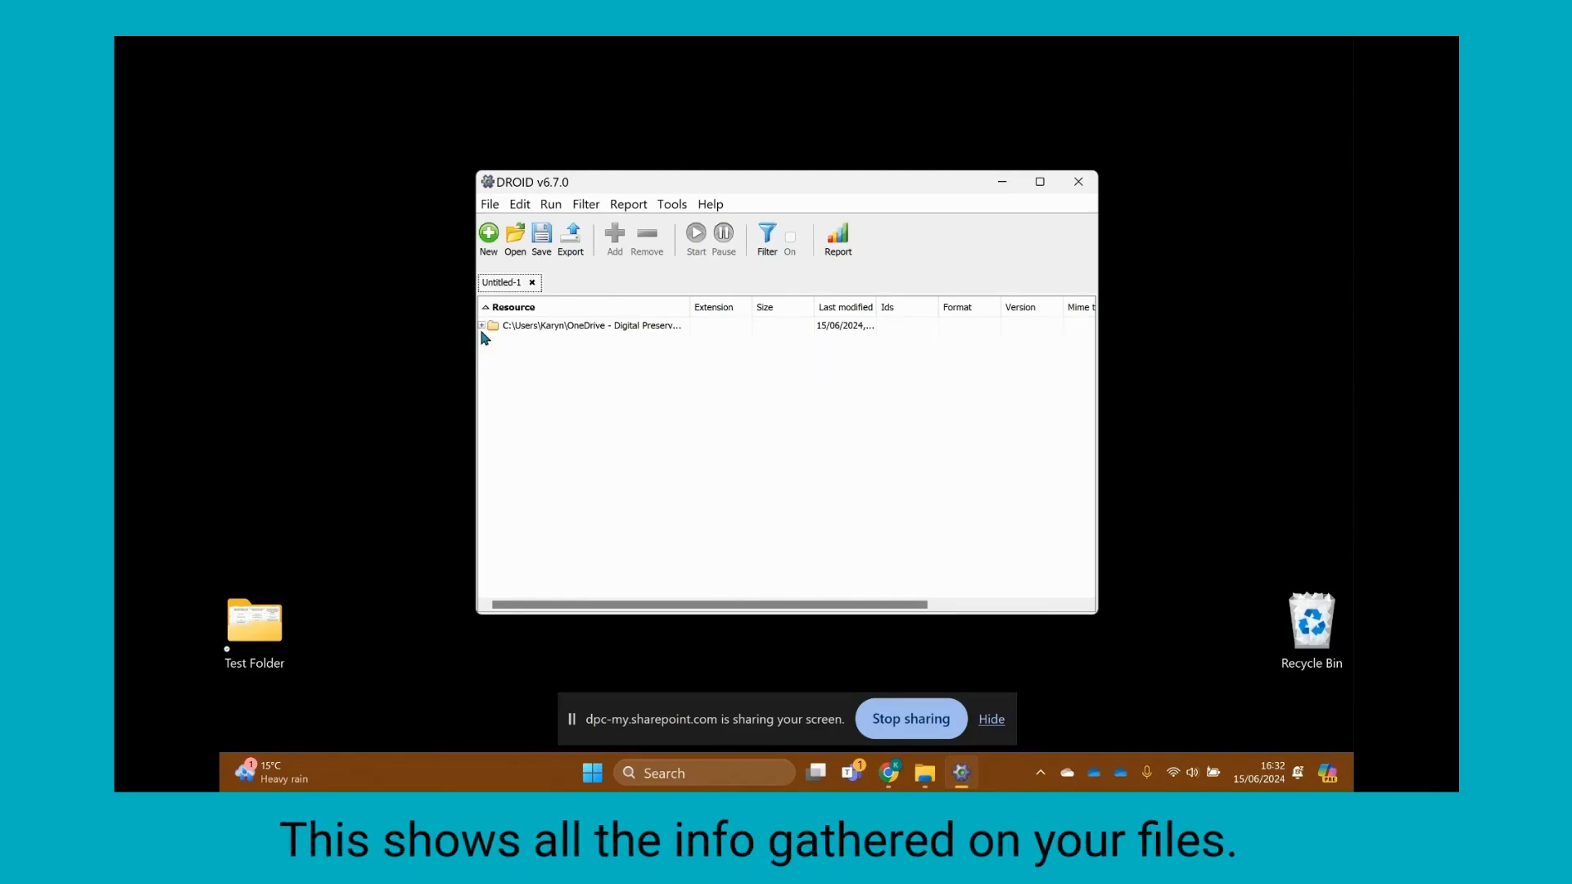
pyautogui.click(481, 326)
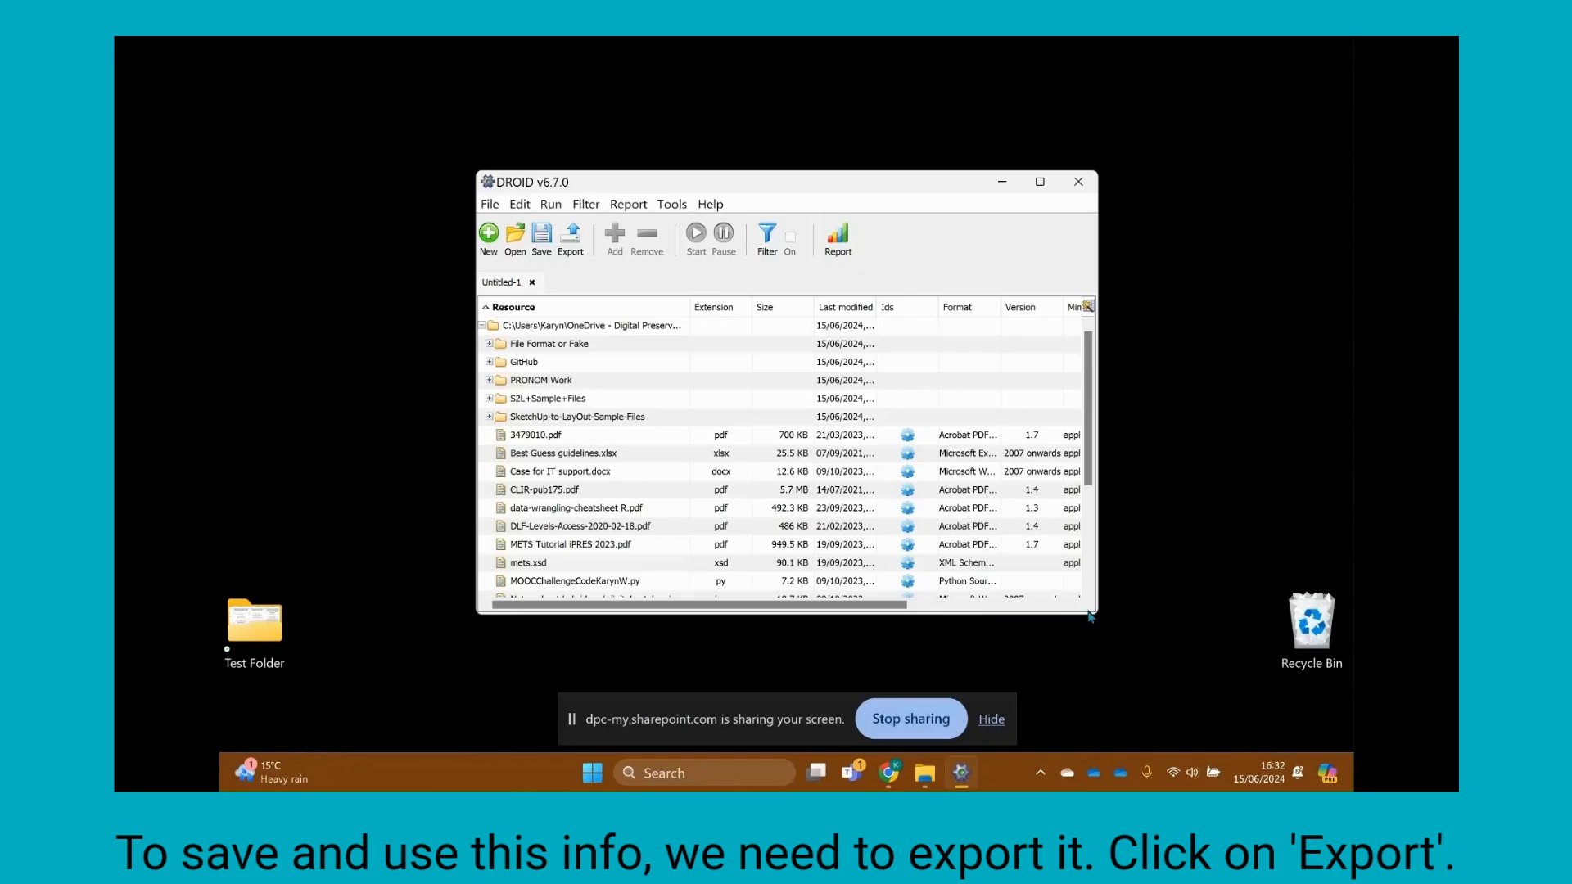
# Step: Export the profile with all columns to the desktop as a comma separated values file named "test folder run"
pyautogui.click(582, 257)
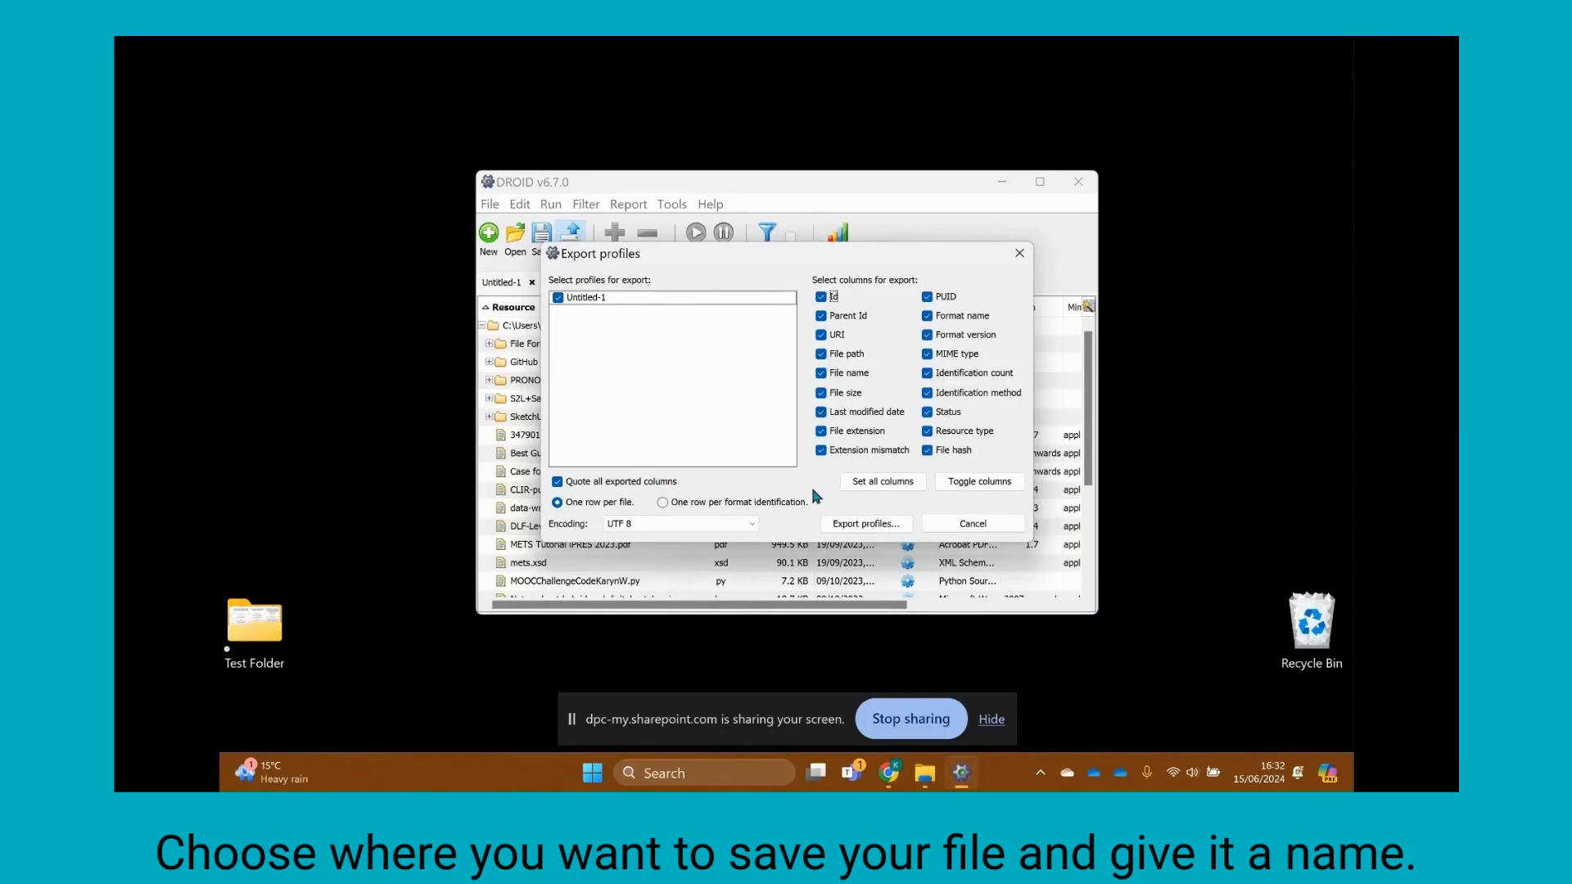
pyautogui.click(858, 526)
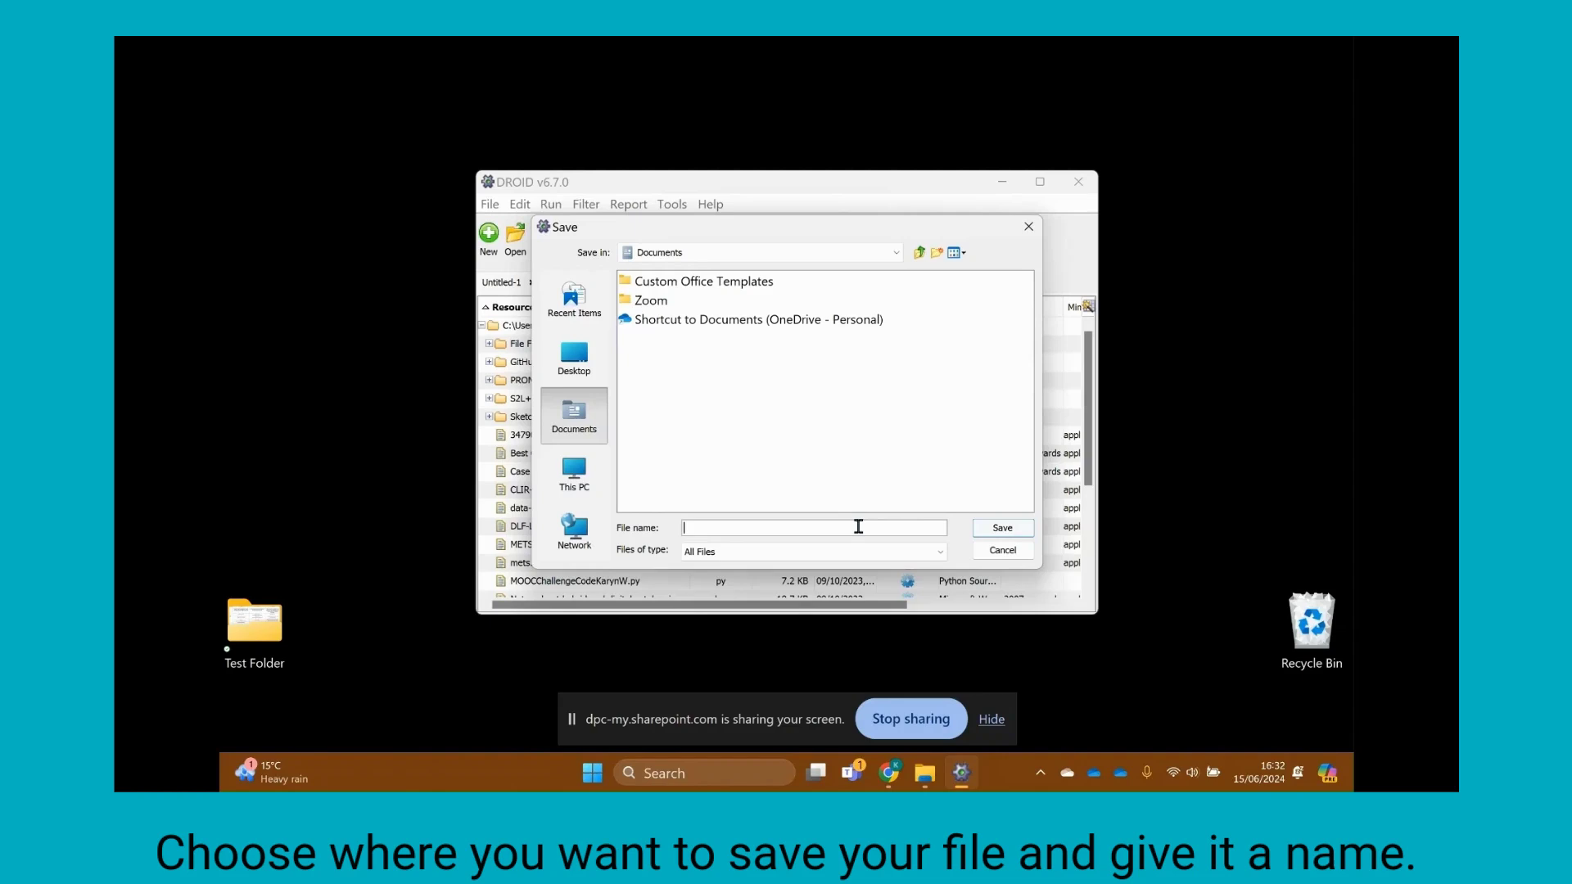
pyautogui.click(574, 361)
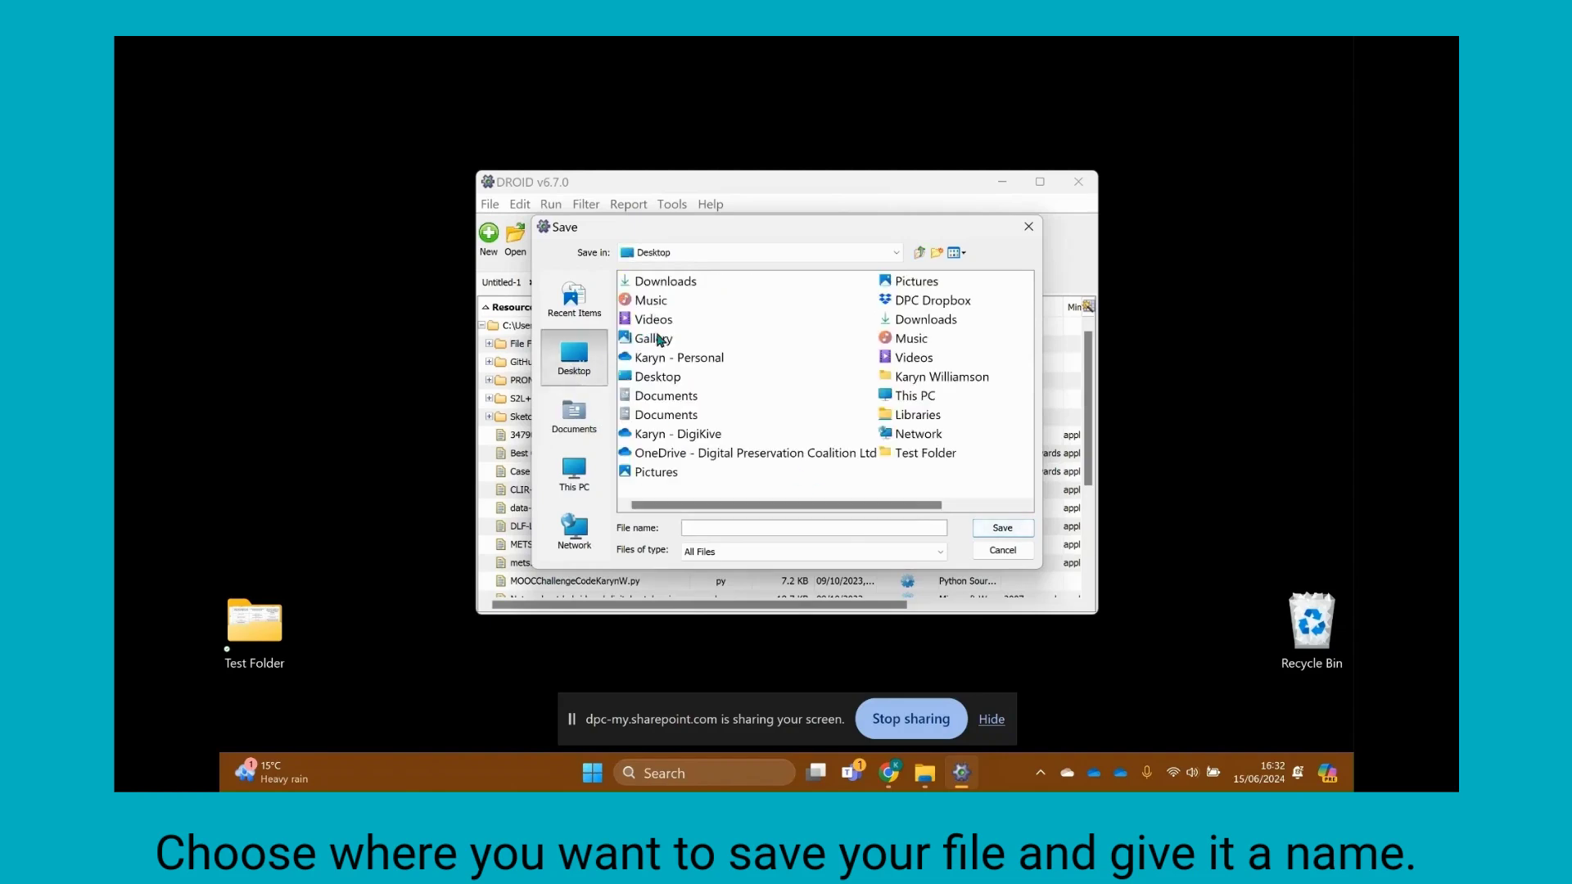
pyautogui.doubleClick(655, 376)
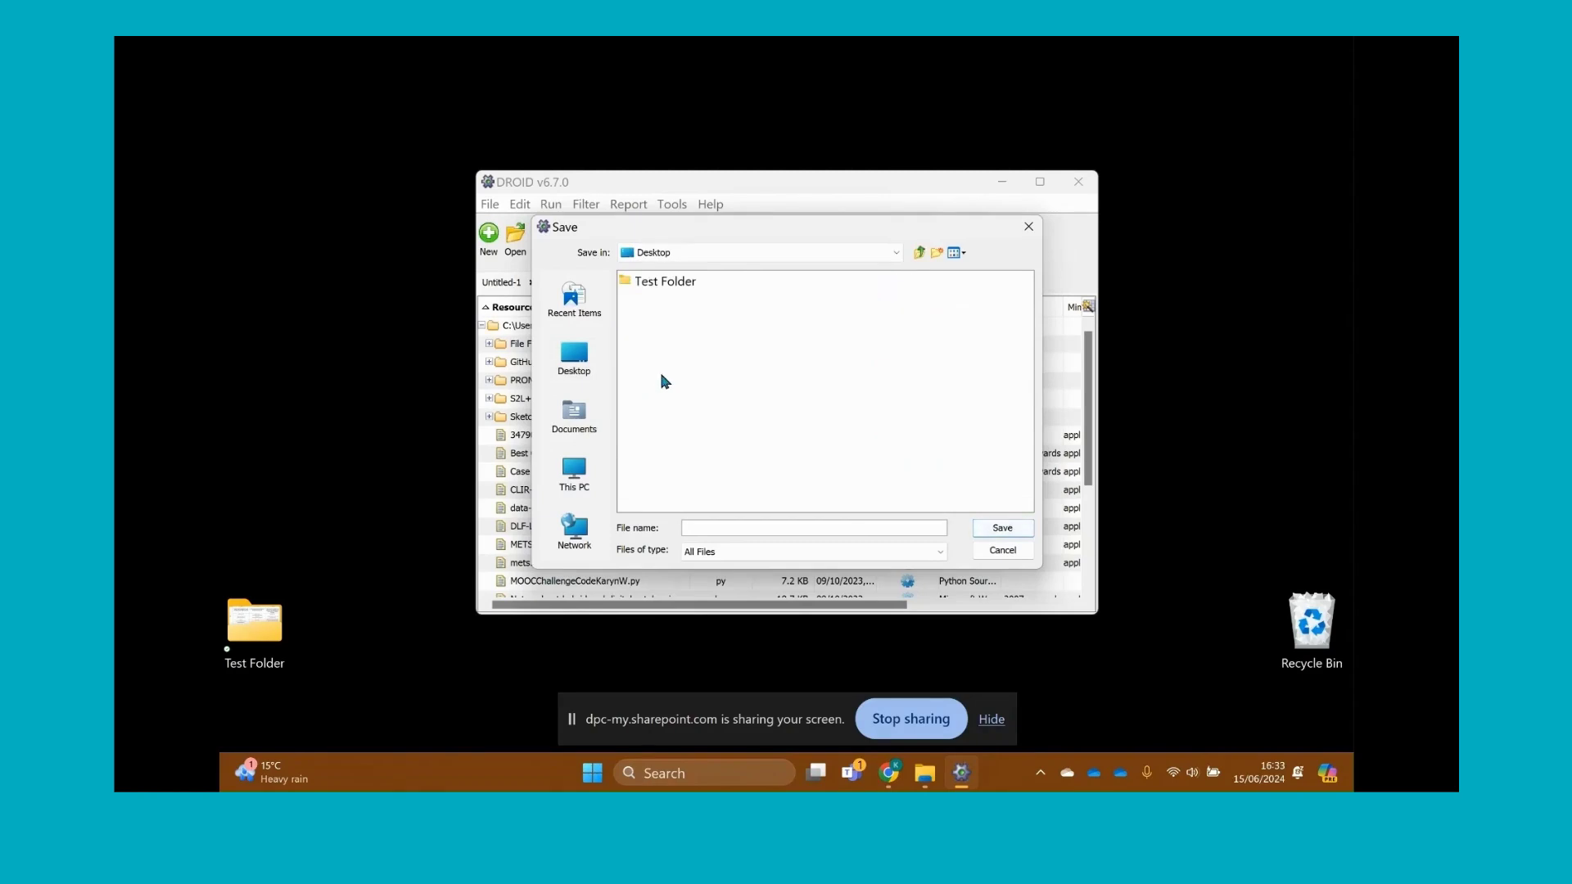
pyautogui.click(823, 526)
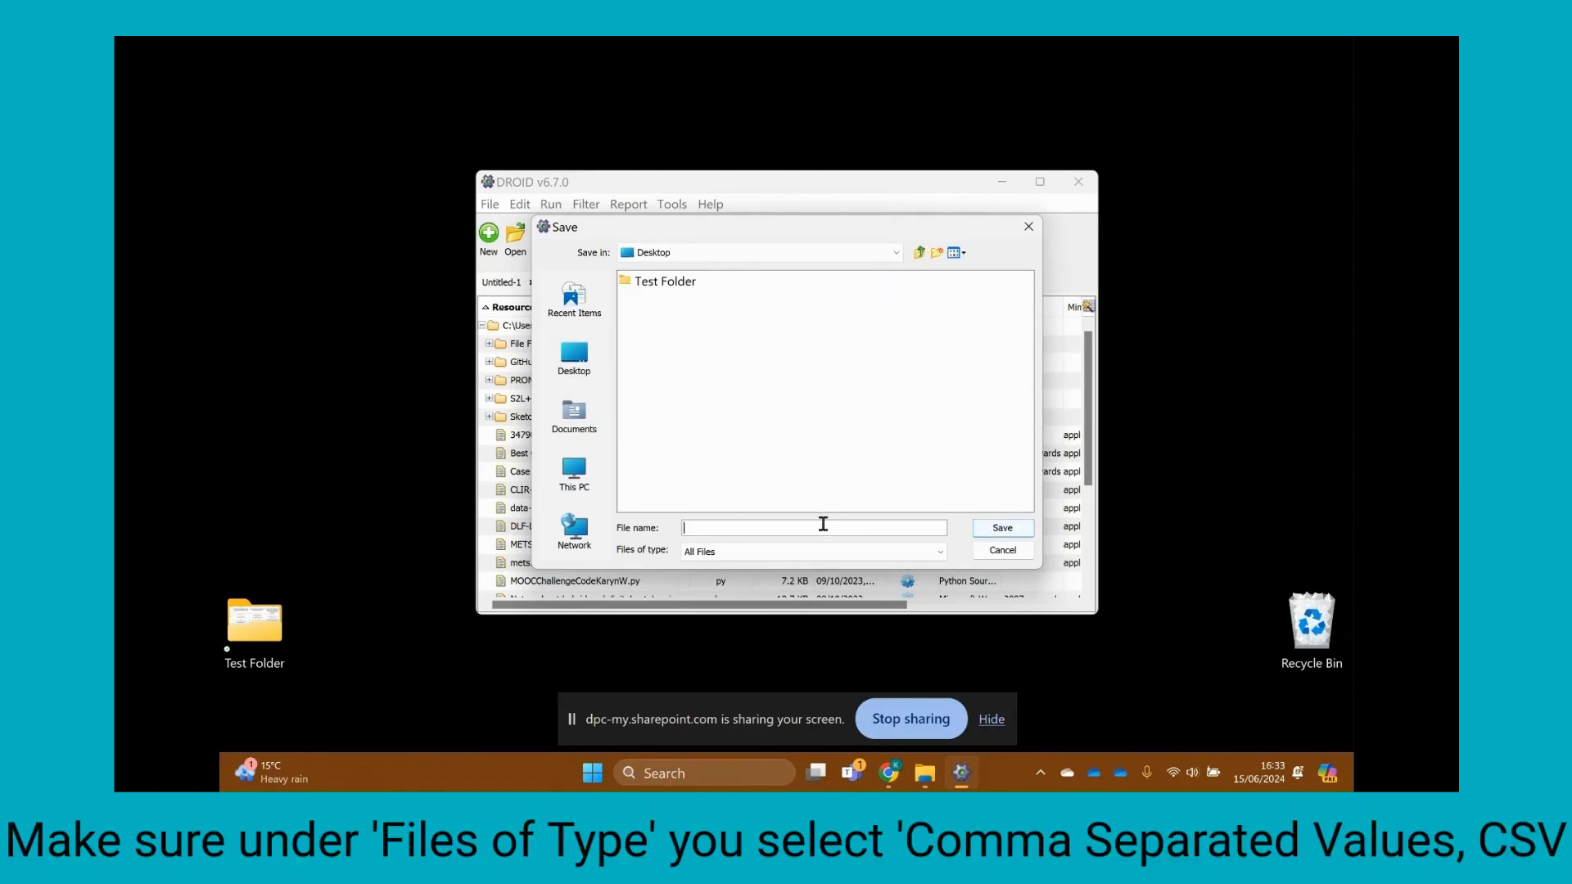
pyautogui.write('test folder run')
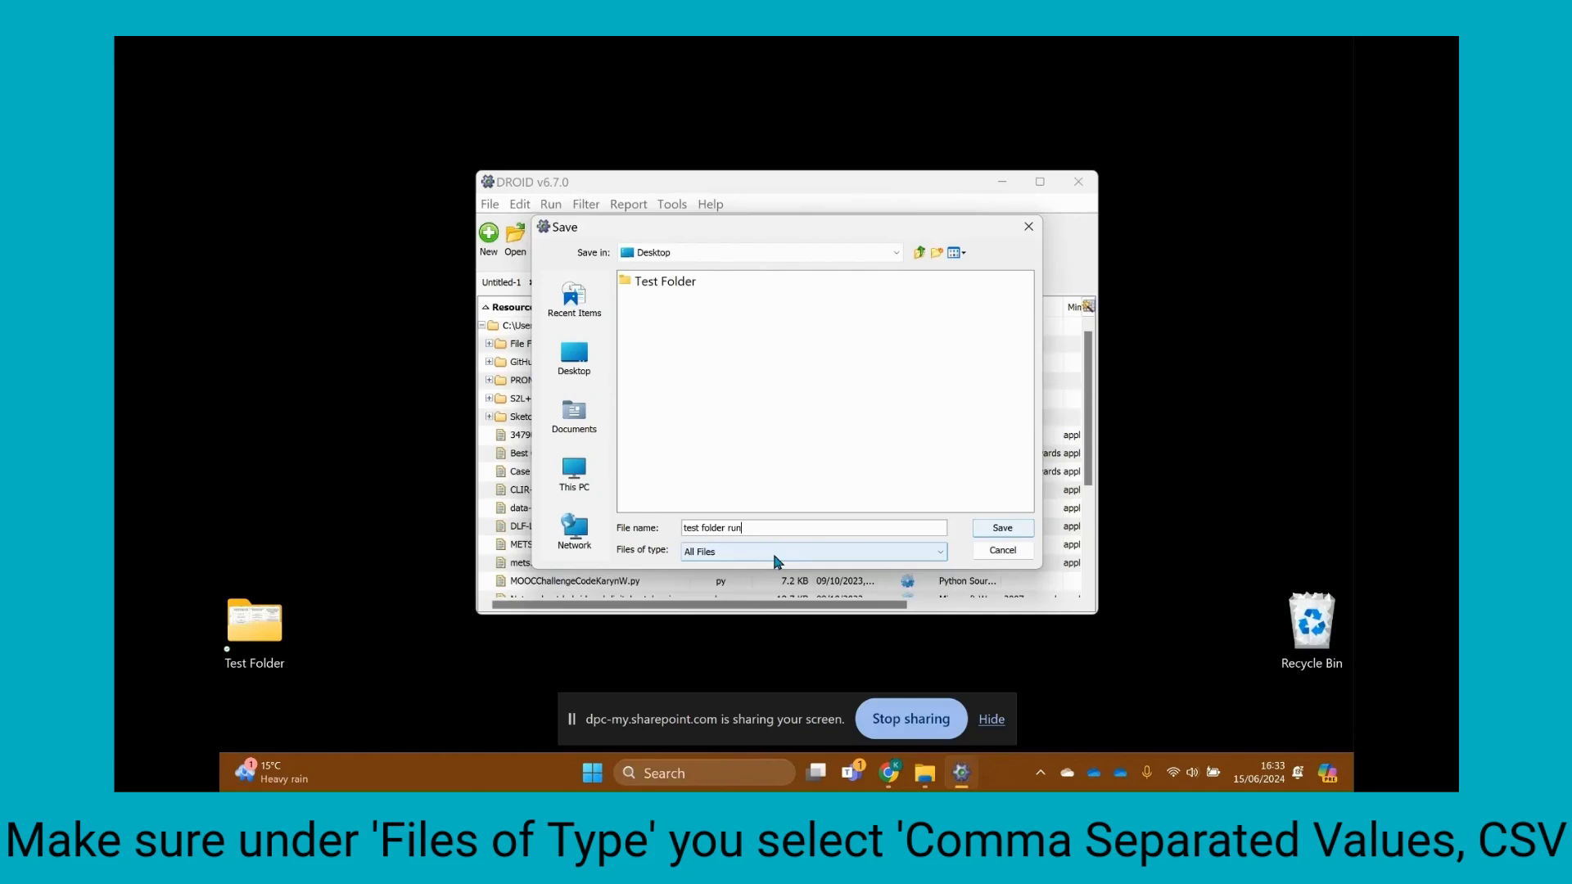
pyautogui.click(901, 551)
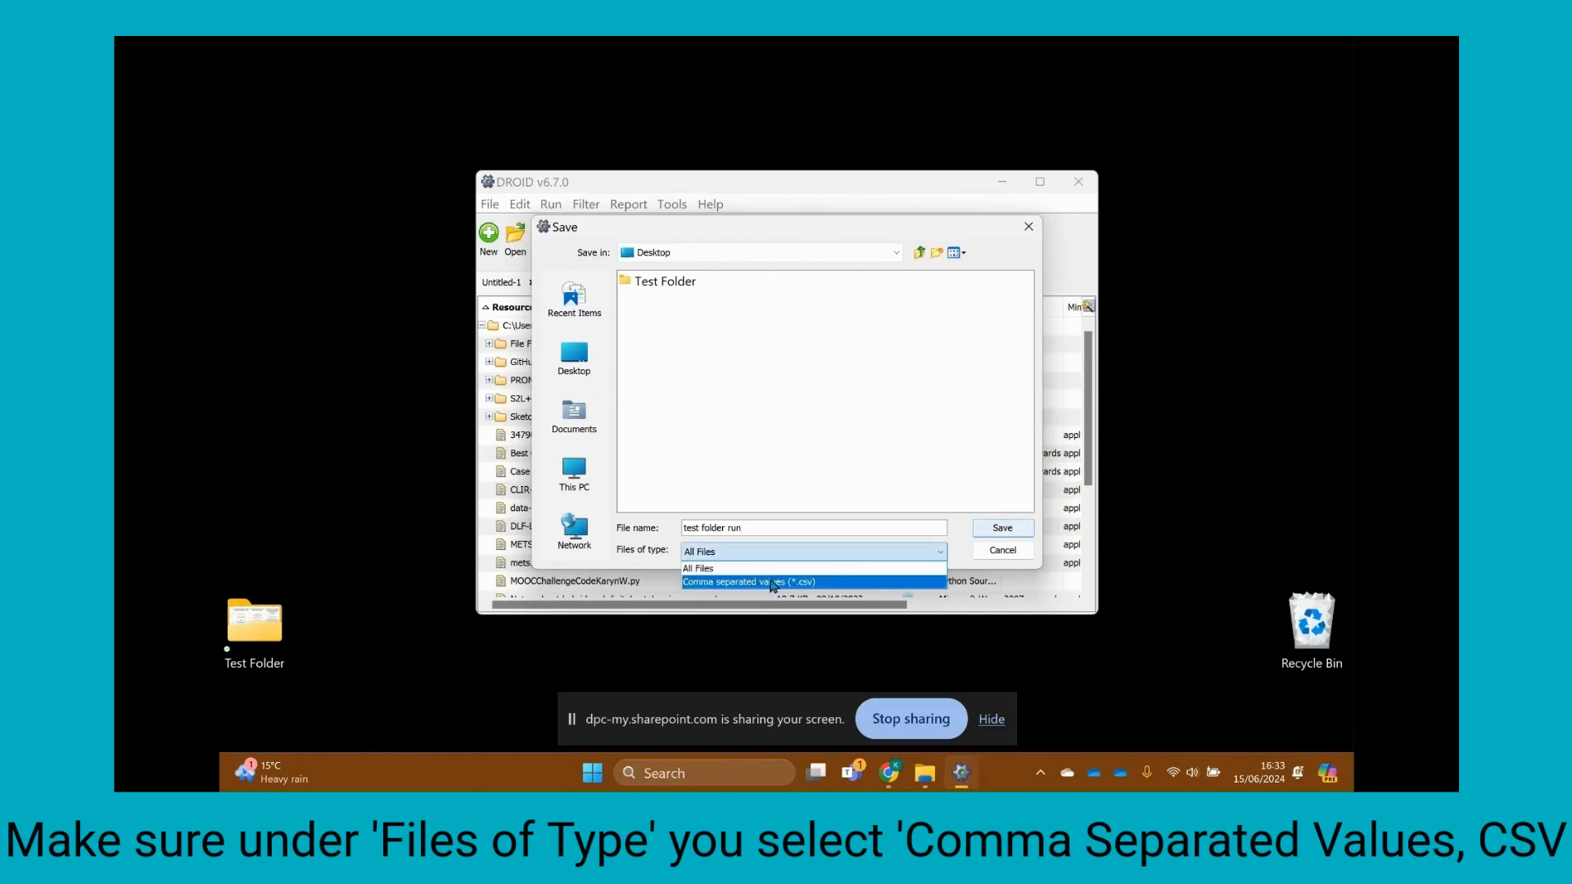
pyautogui.click(822, 583)
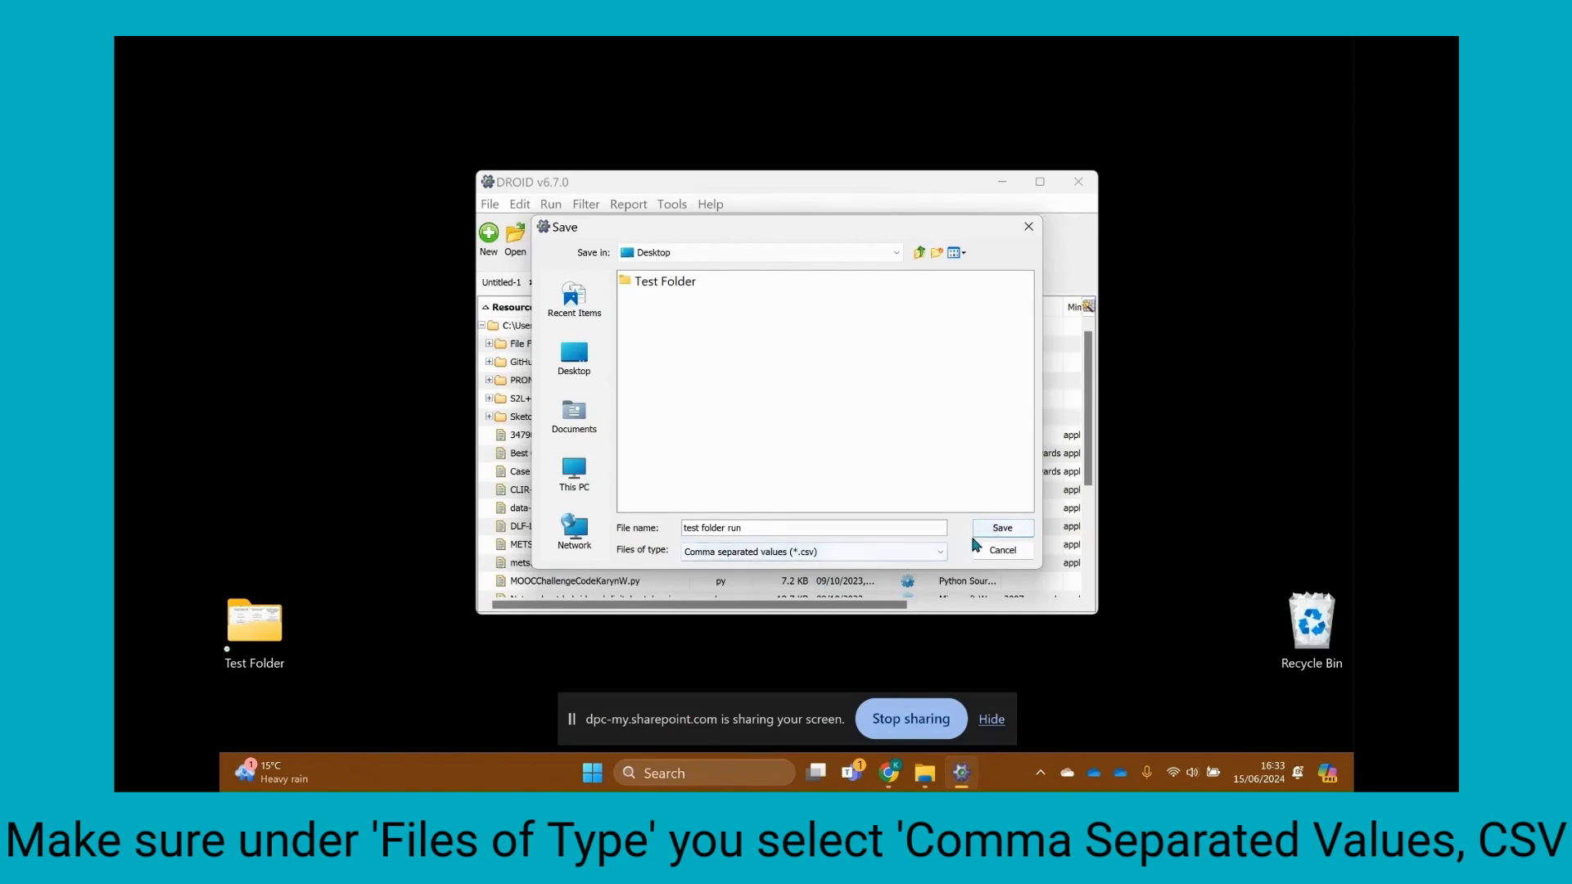
pyautogui.click(999, 530)
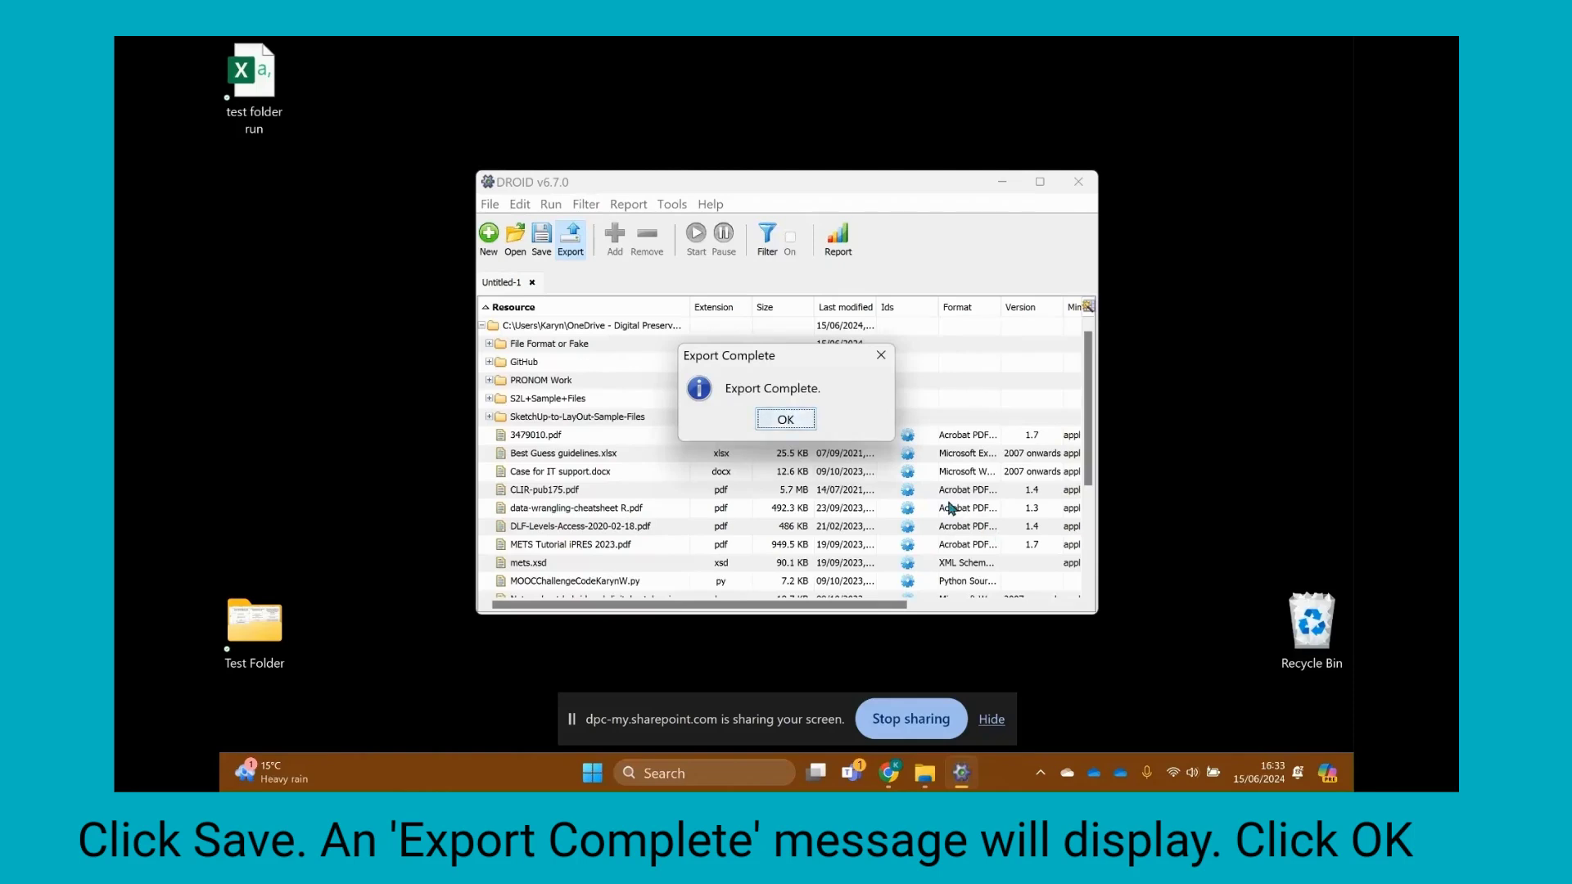
pyautogui.click(806, 423)
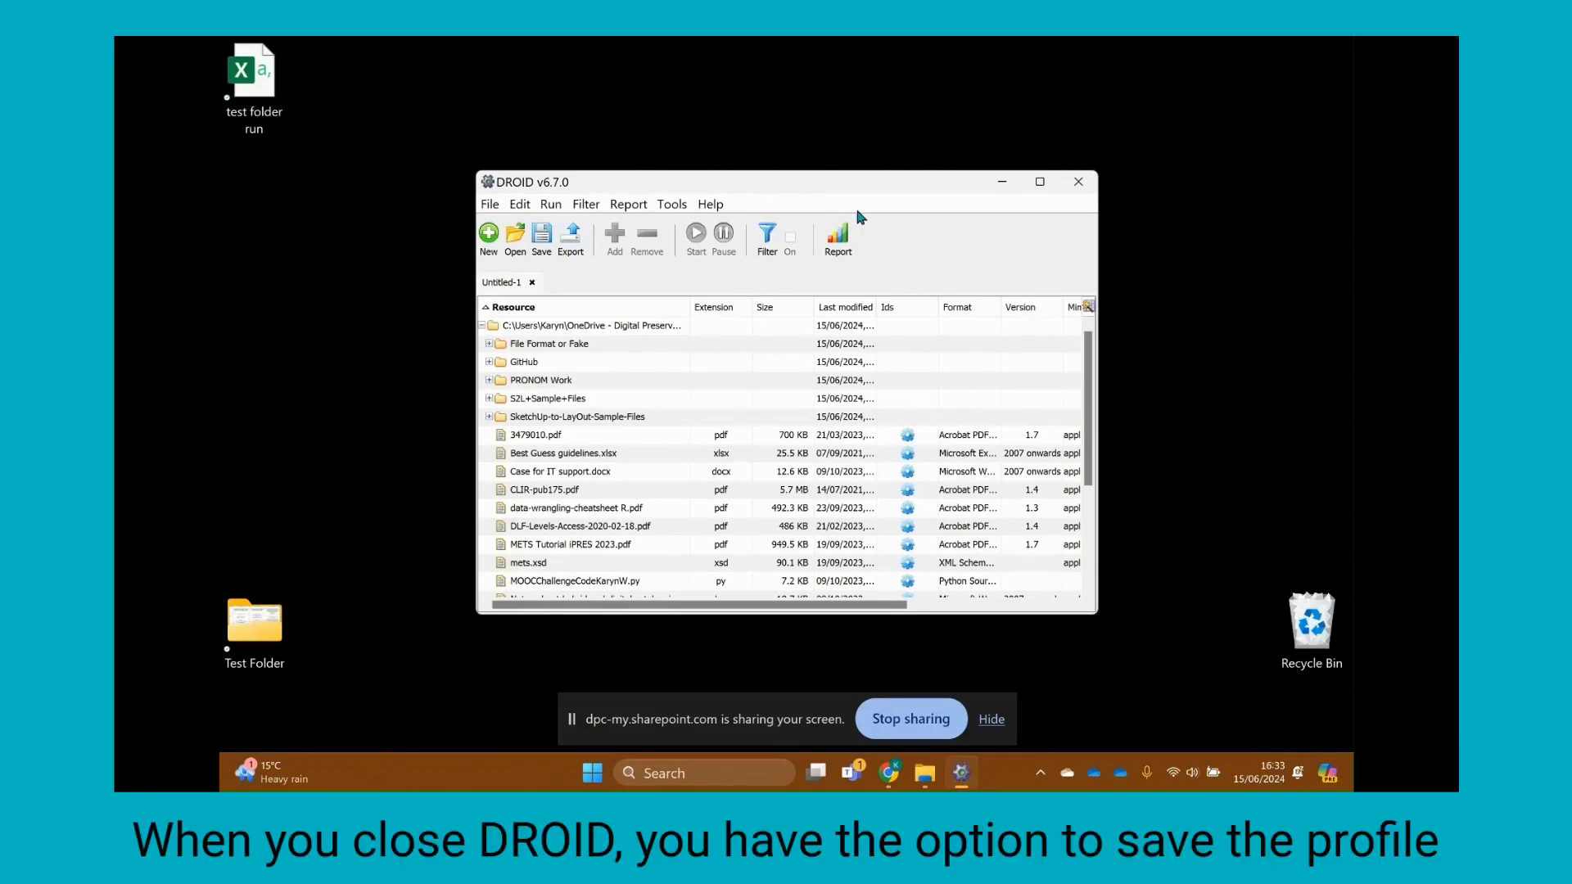
# Step: Close DROID, saving the profile on the desktop as "test profile"
pyautogui.click(1076, 191)
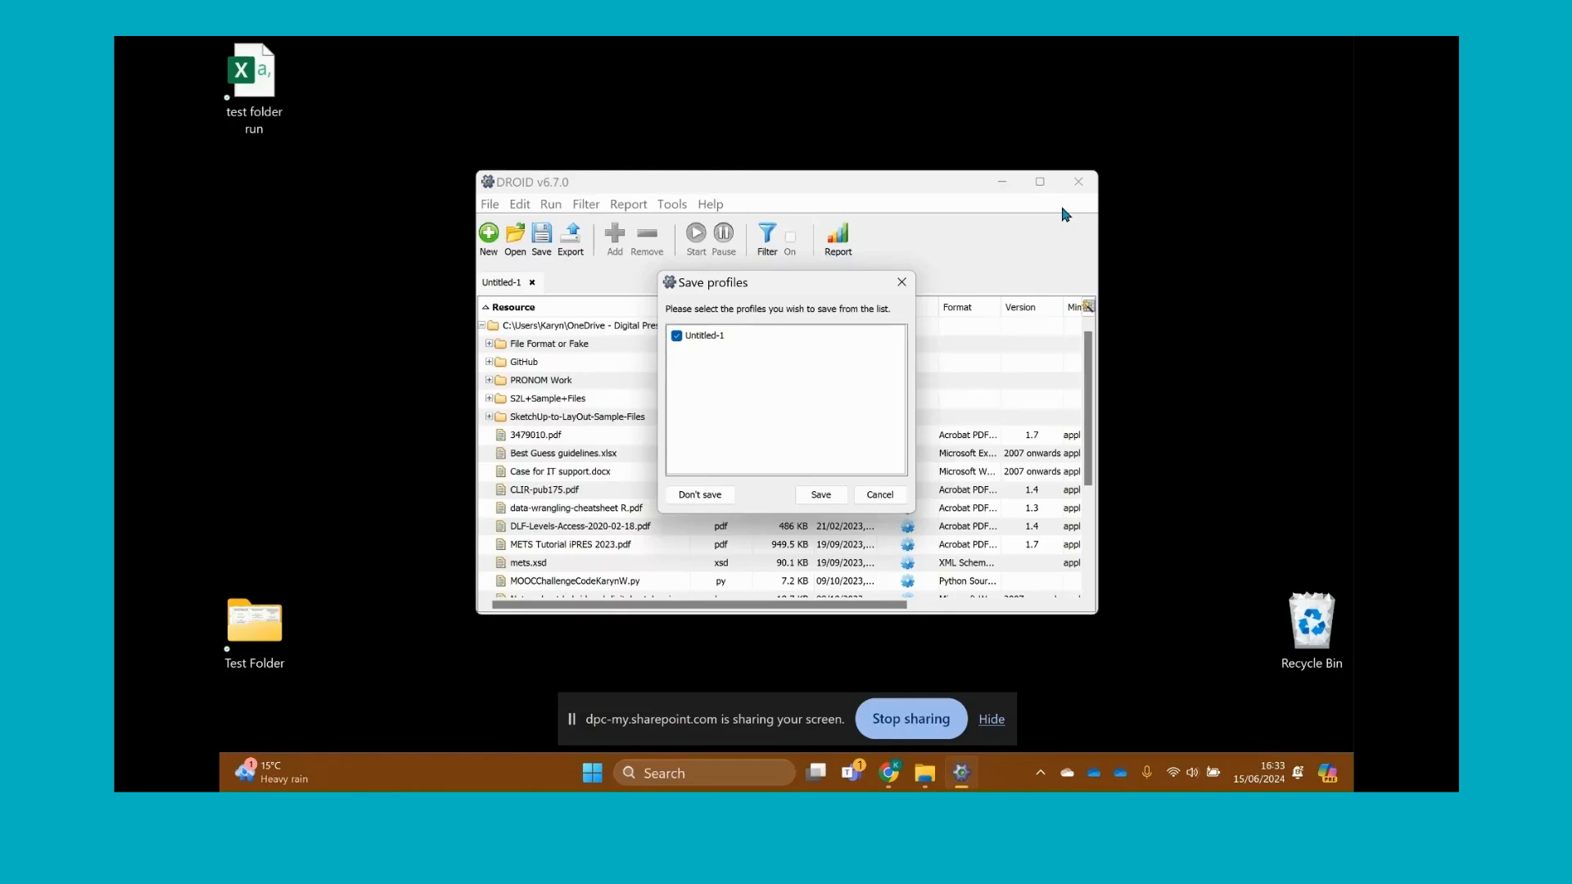
pyautogui.click(820, 496)
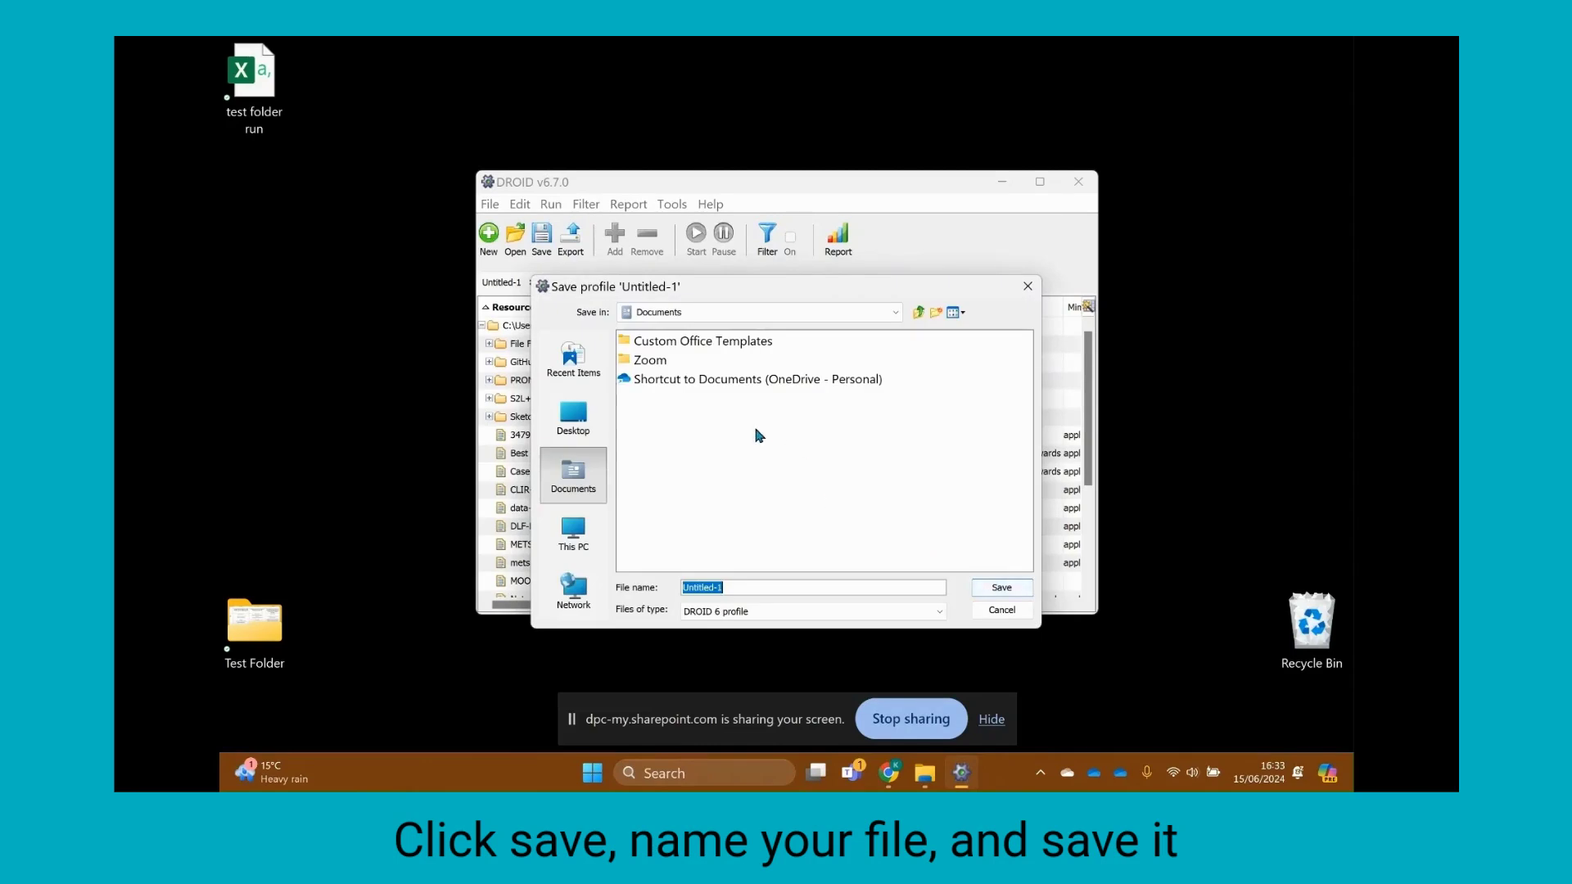
pyautogui.click(589, 415)
pyautogui.doubleClick(641, 436)
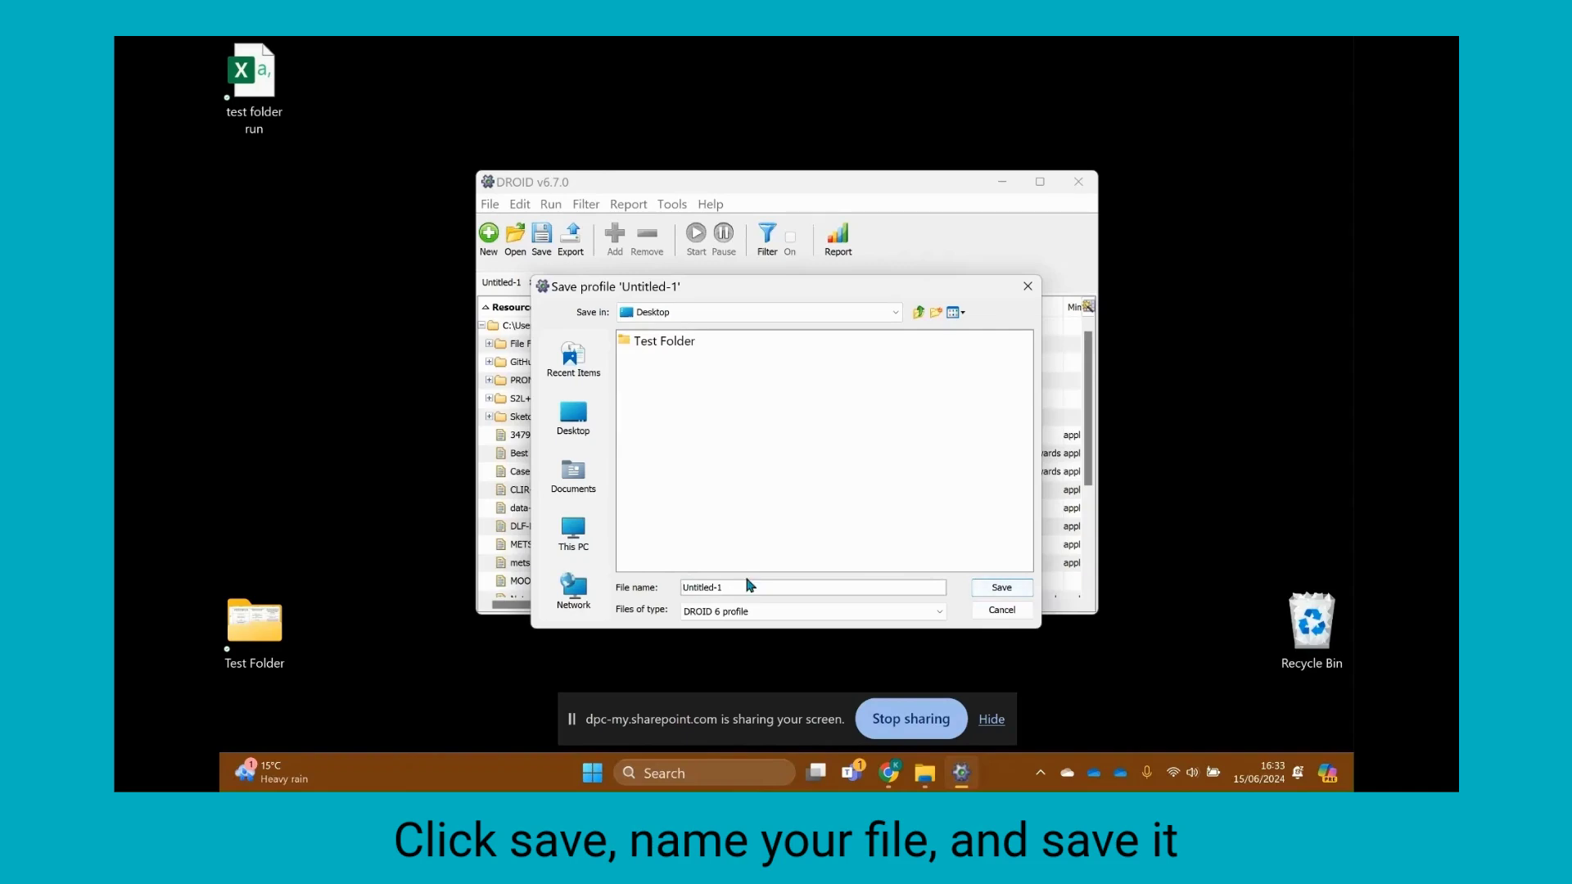
pyautogui.moveTo(745, 579); pyautogui.dragTo(690, 579)
pyautogui.write('test profile')
pyautogui.click(984, 589)
pyautogui.hotkey('alt', 'F4')
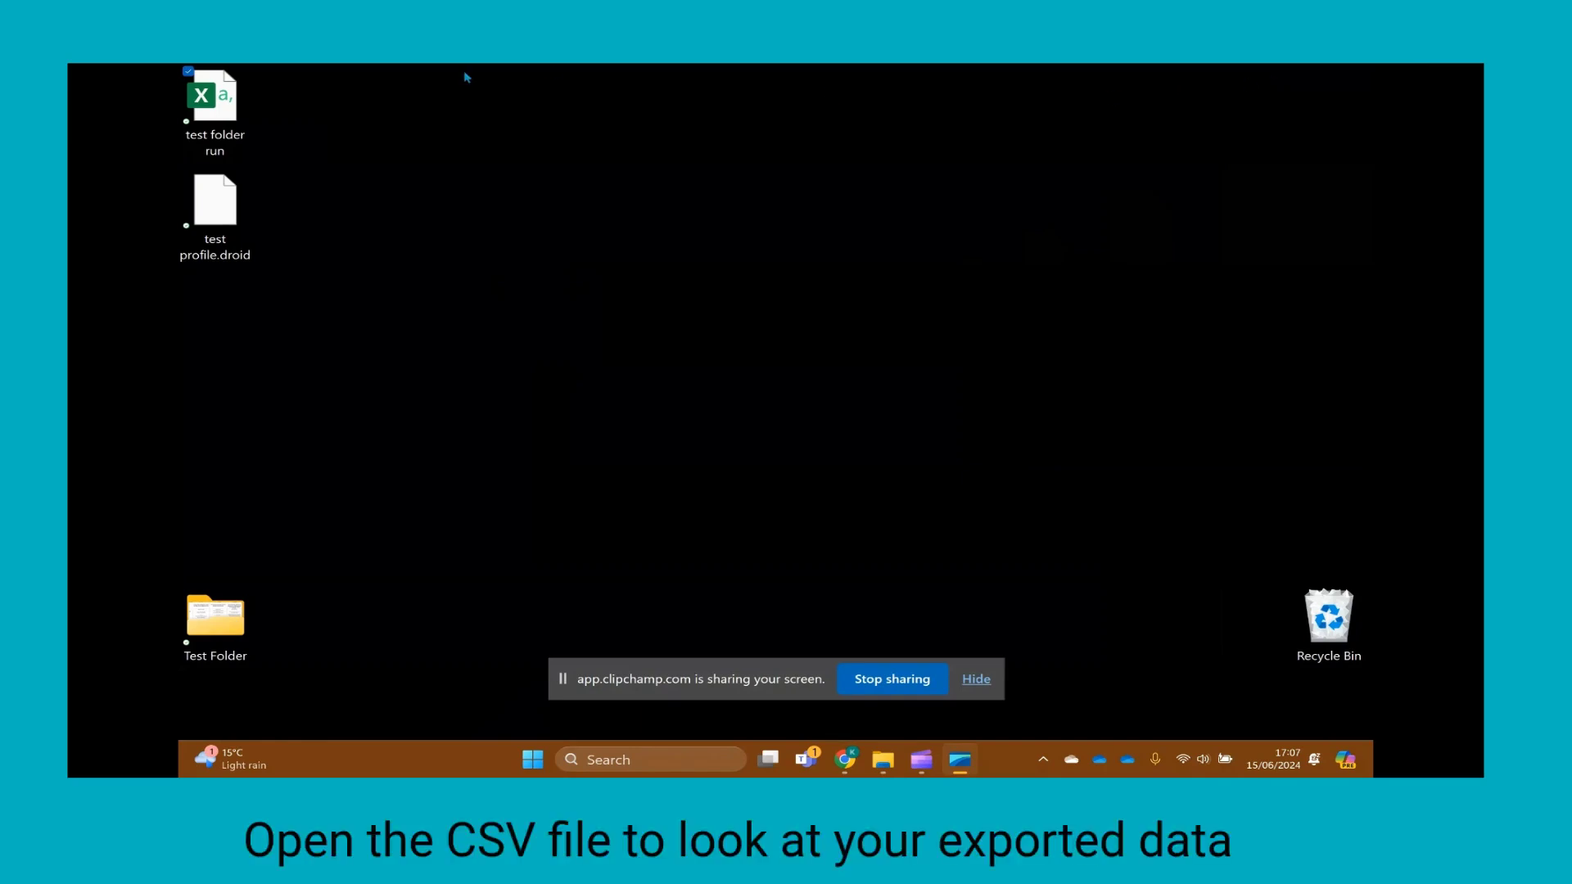
# Step: Open the exported "test folder run" CSV file in Excel and widen the FILE_PATH and NAME columns
pyautogui.click(211, 102)
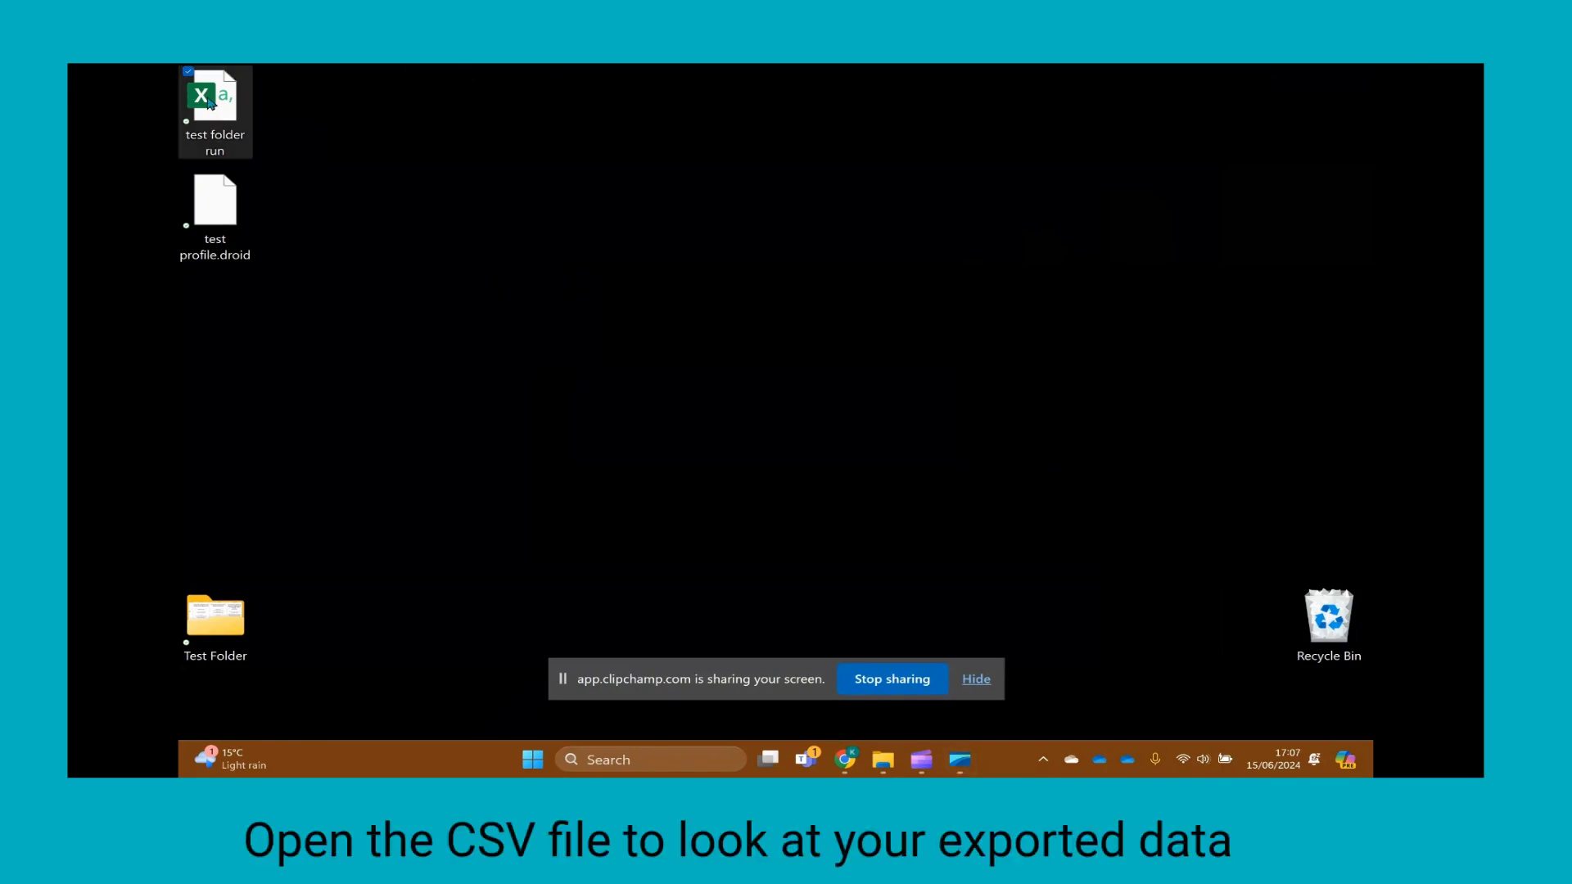
pyautogui.doubleClick(210, 102)
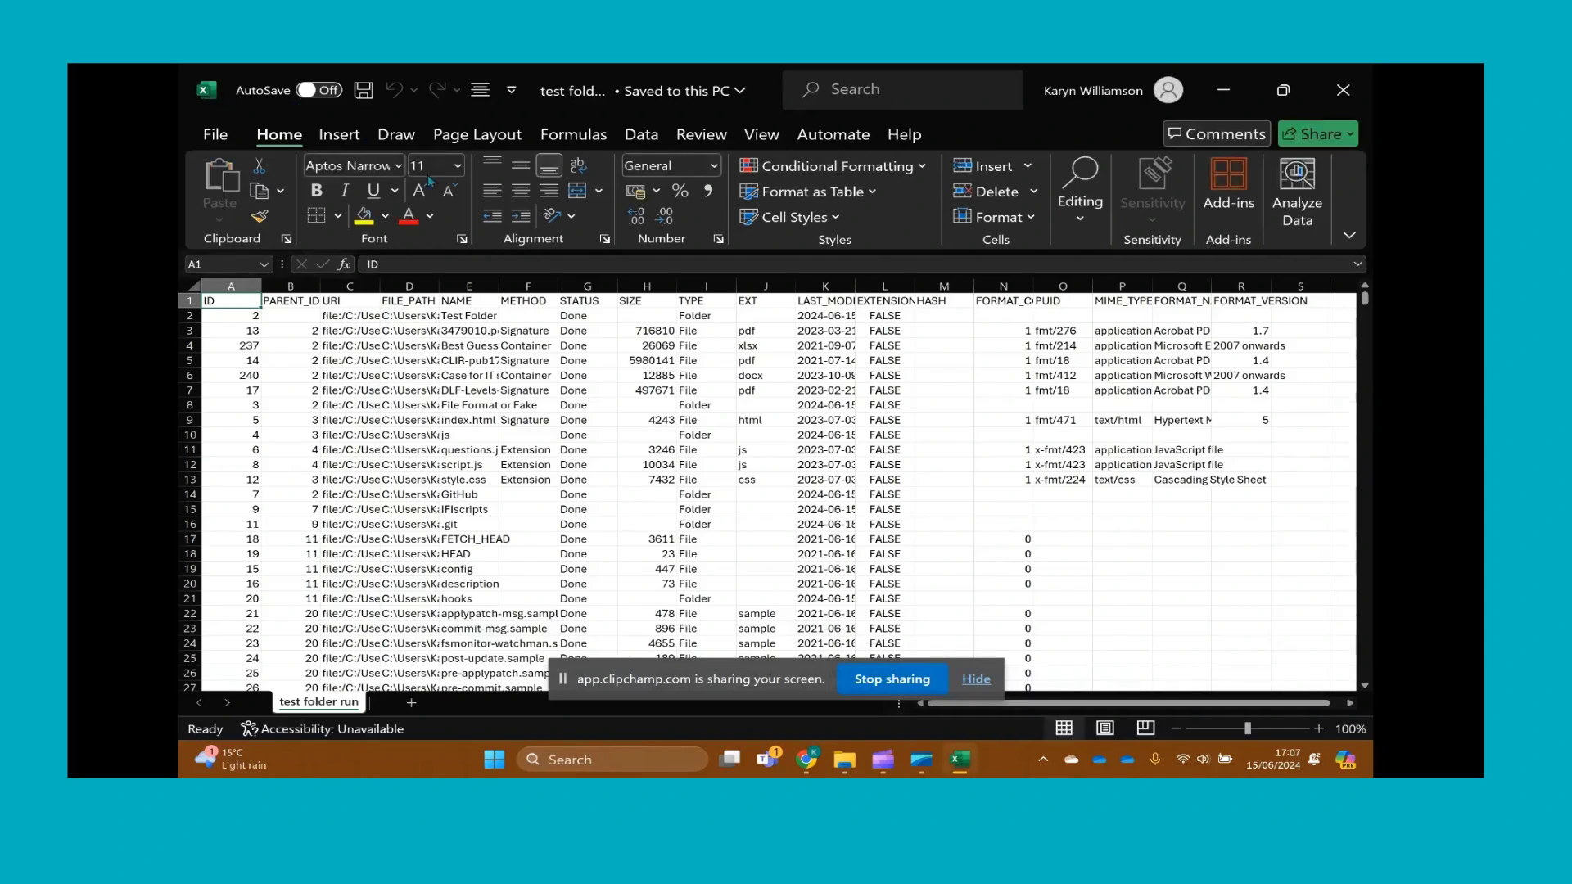
pyautogui.moveTo(439, 286); pyautogui.dragTo(526, 285)
pyautogui.click(469, 285)
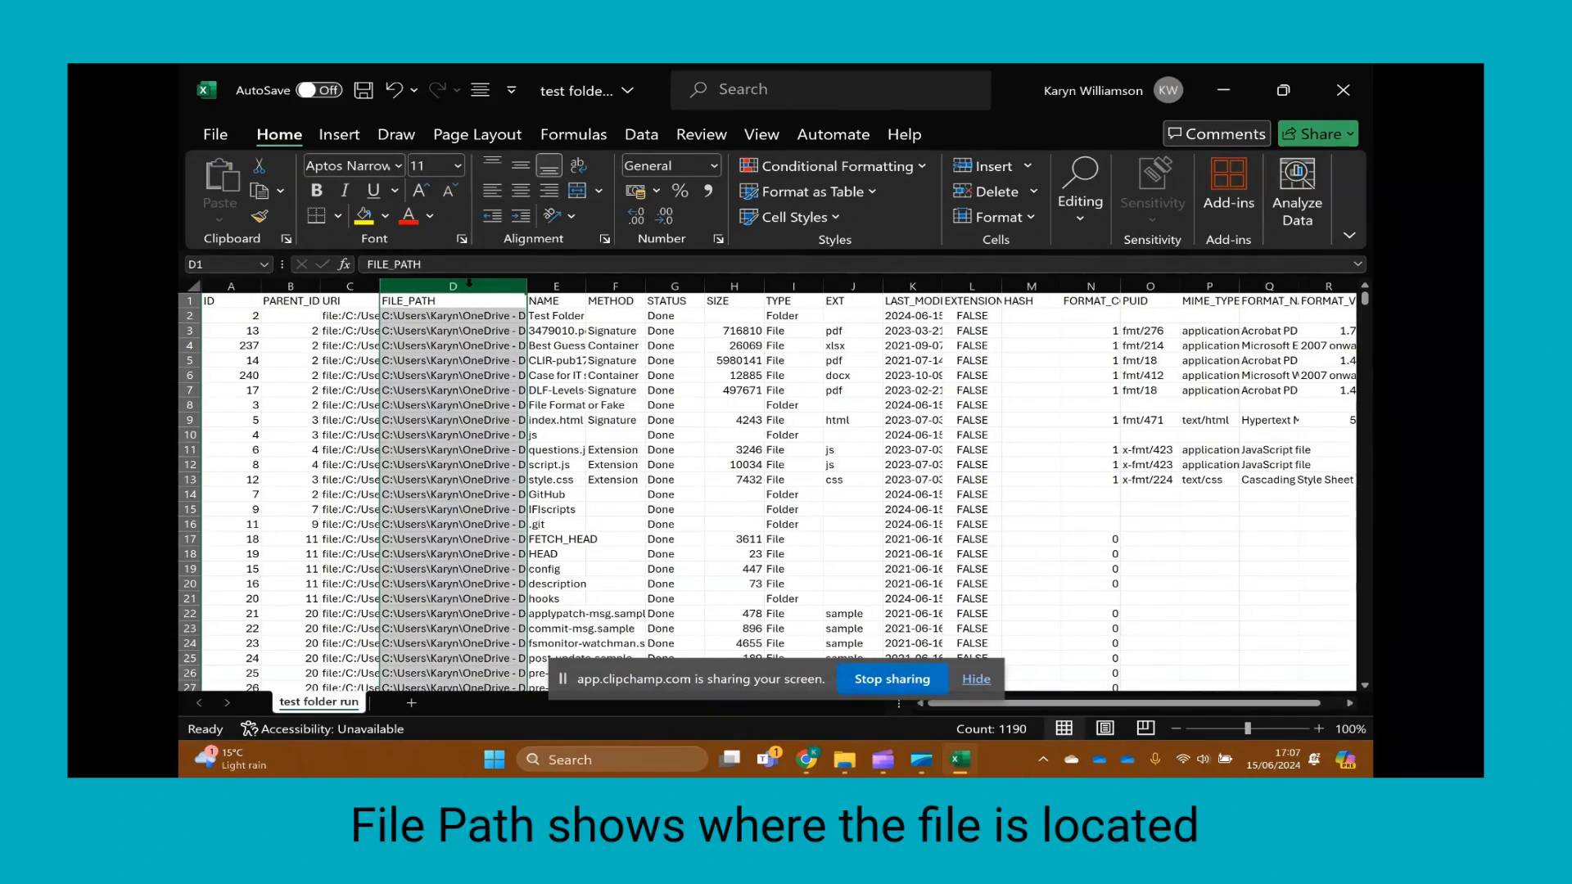
pyautogui.click(556, 286)
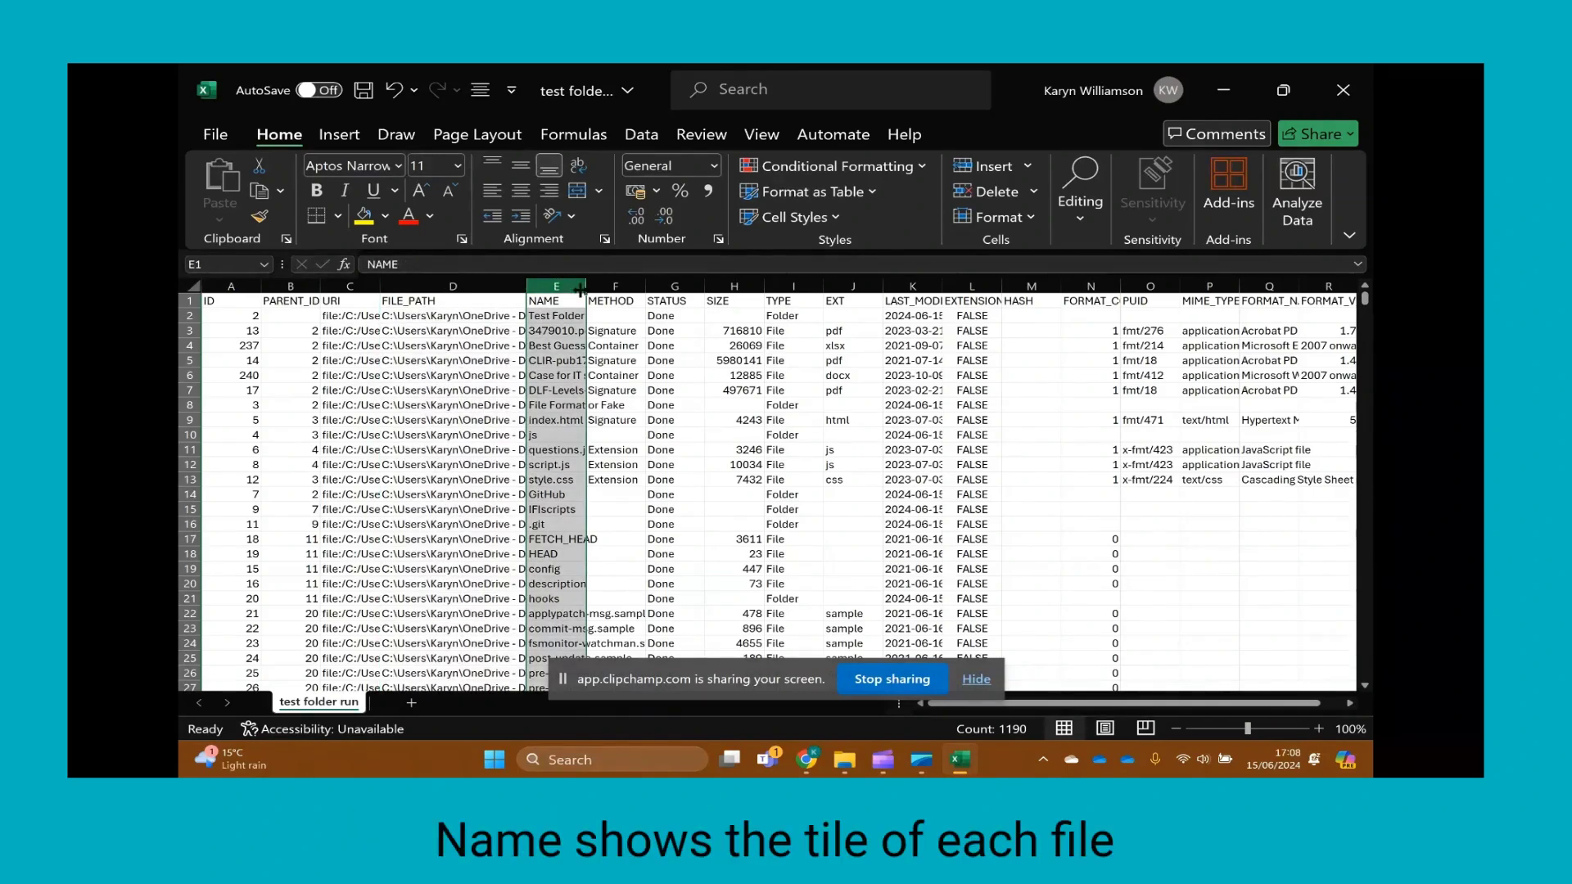
pyautogui.moveTo(587, 286); pyautogui.dragTo(643, 292)
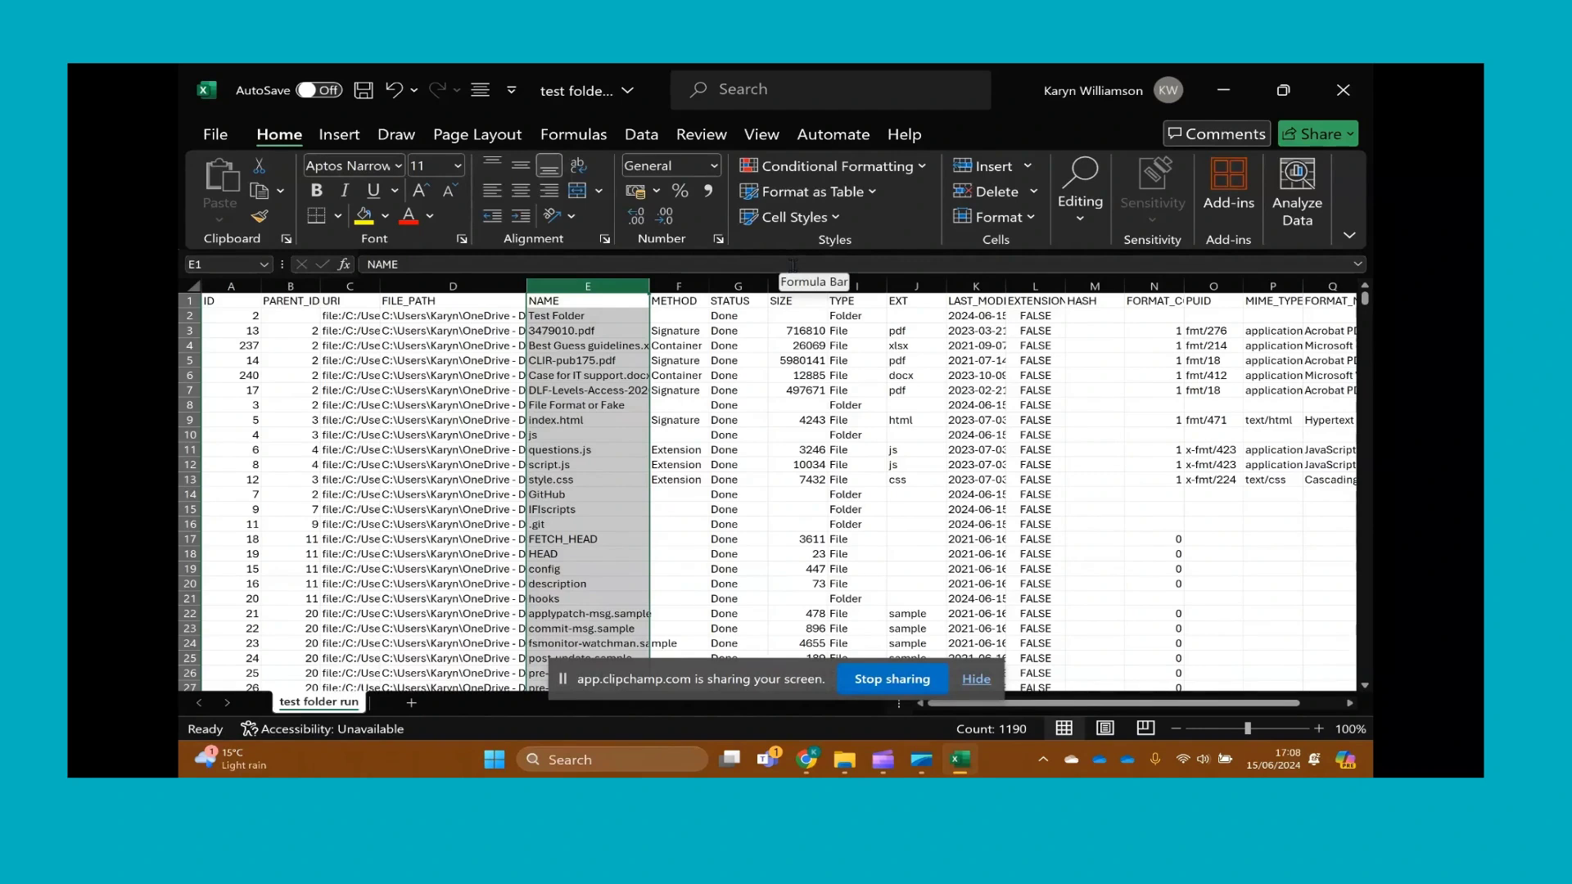
# Step: Highlight the TYPE column and widen the LAST_MODIFIED column enough to show the full dates and times
pyautogui.click(847, 286)
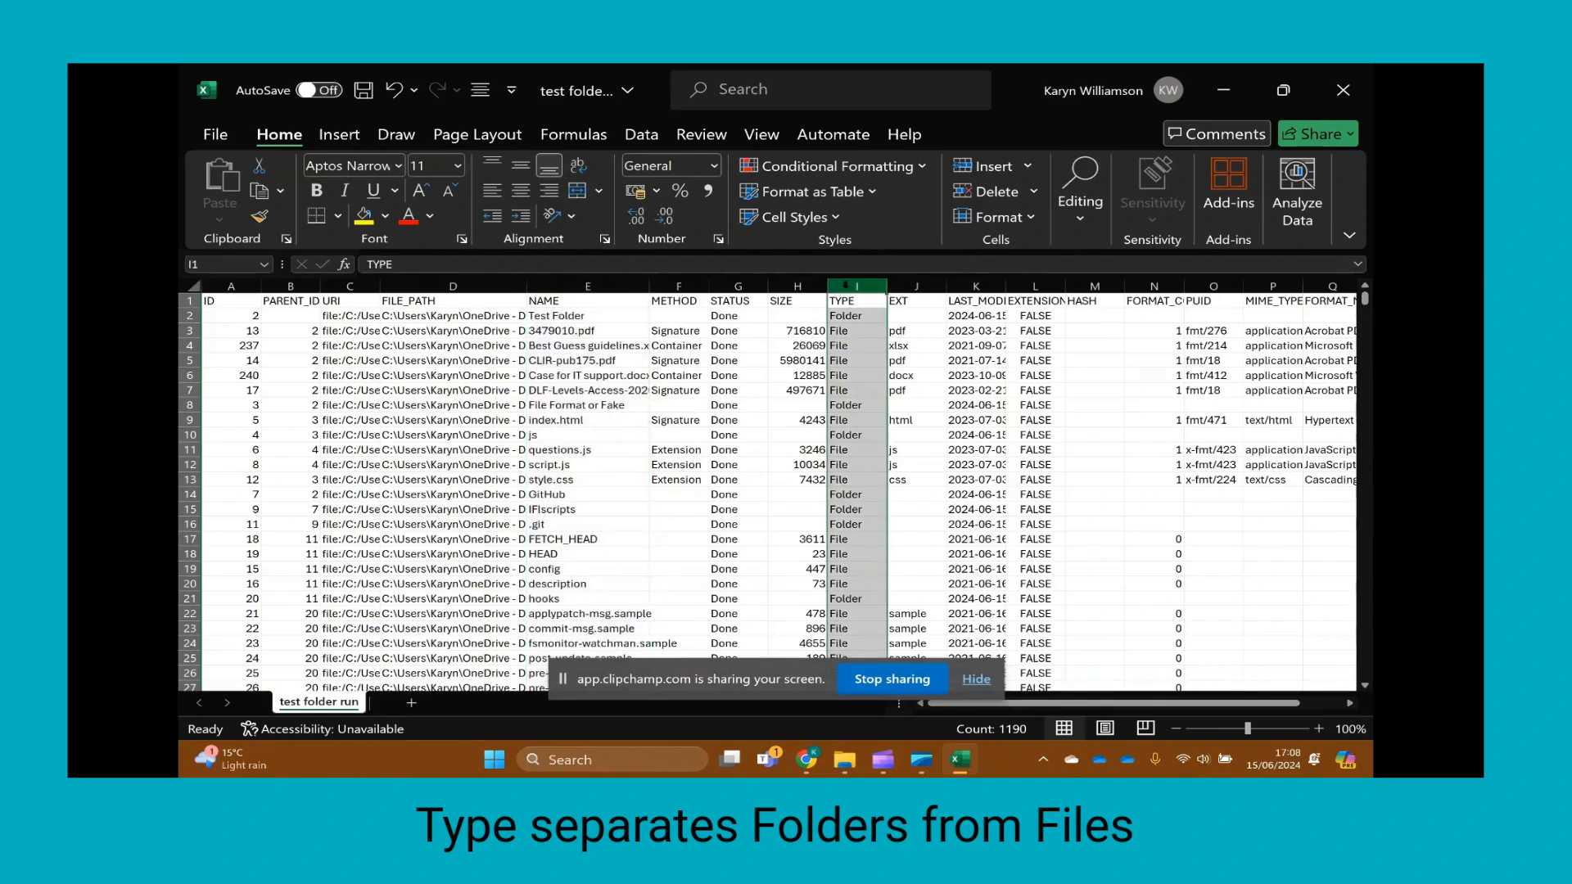
pyautogui.click(976, 286)
pyautogui.moveTo(1007, 286); pyautogui.dragTo(1087, 291)
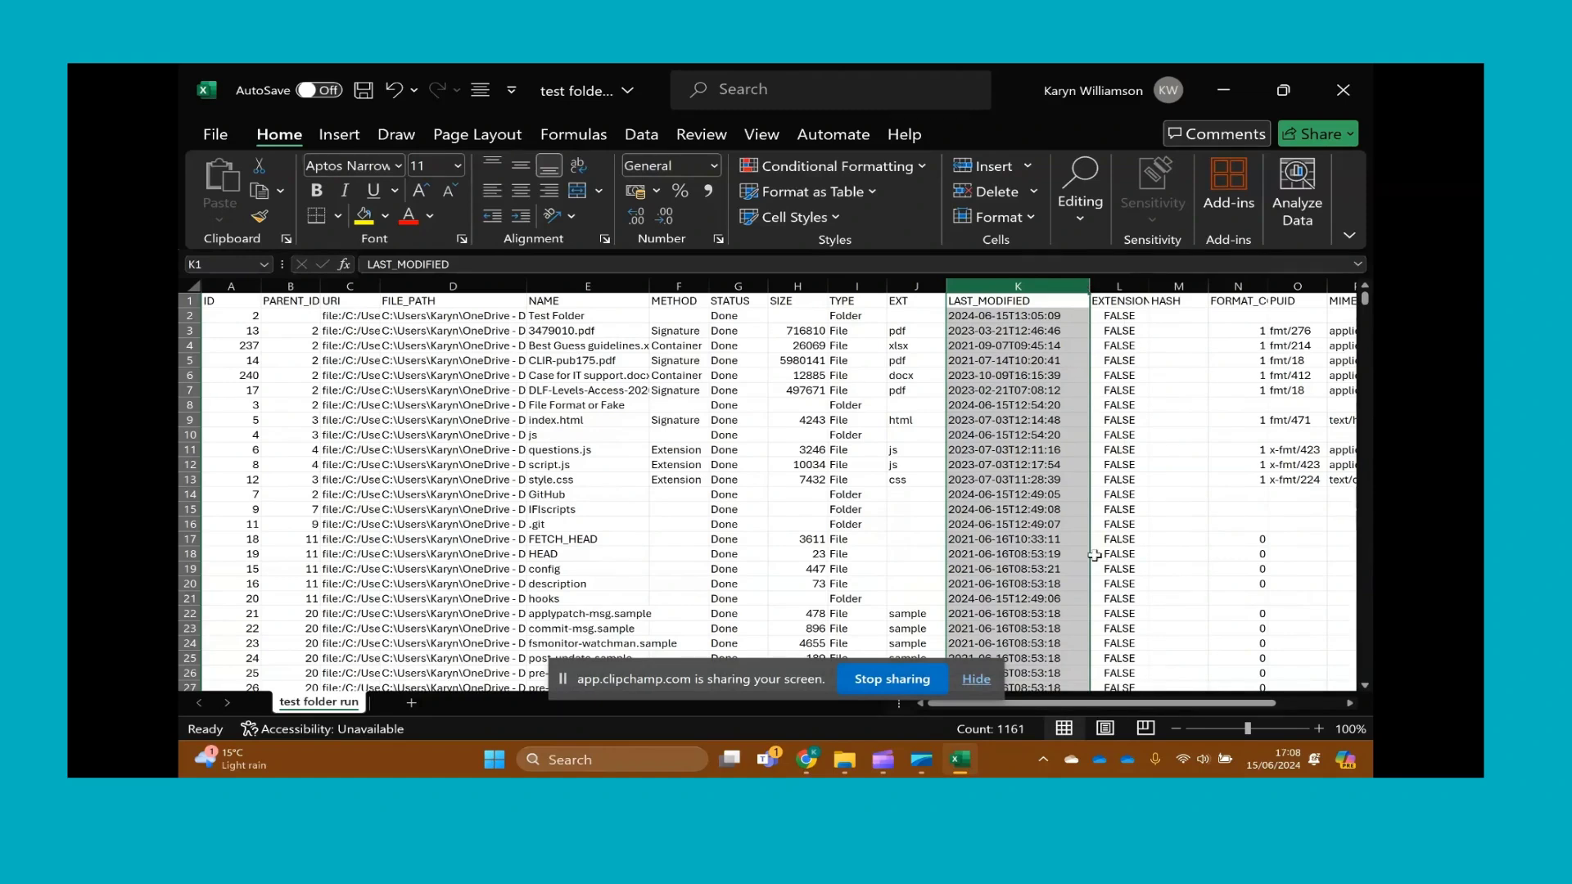
# Step: Widen the EXT column and select it to highlight the file extensions
pyautogui.moveTo(1124, 711); pyautogui.dragTo(1196, 712)
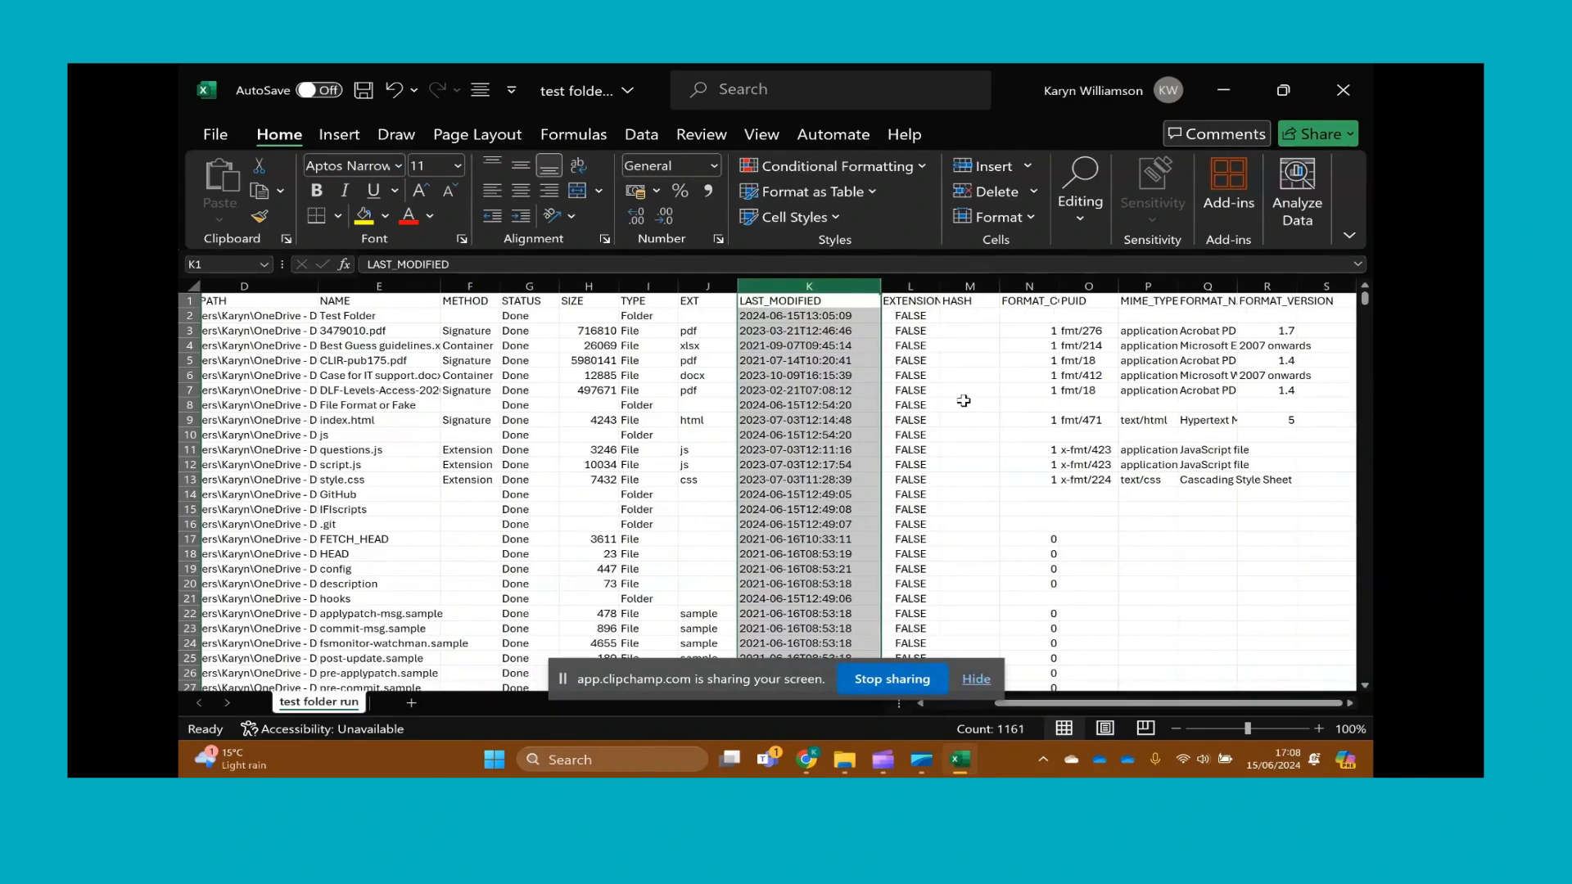
pyautogui.moveTo(738, 288); pyautogui.dragTo(799, 291)
pyautogui.click(749, 287)
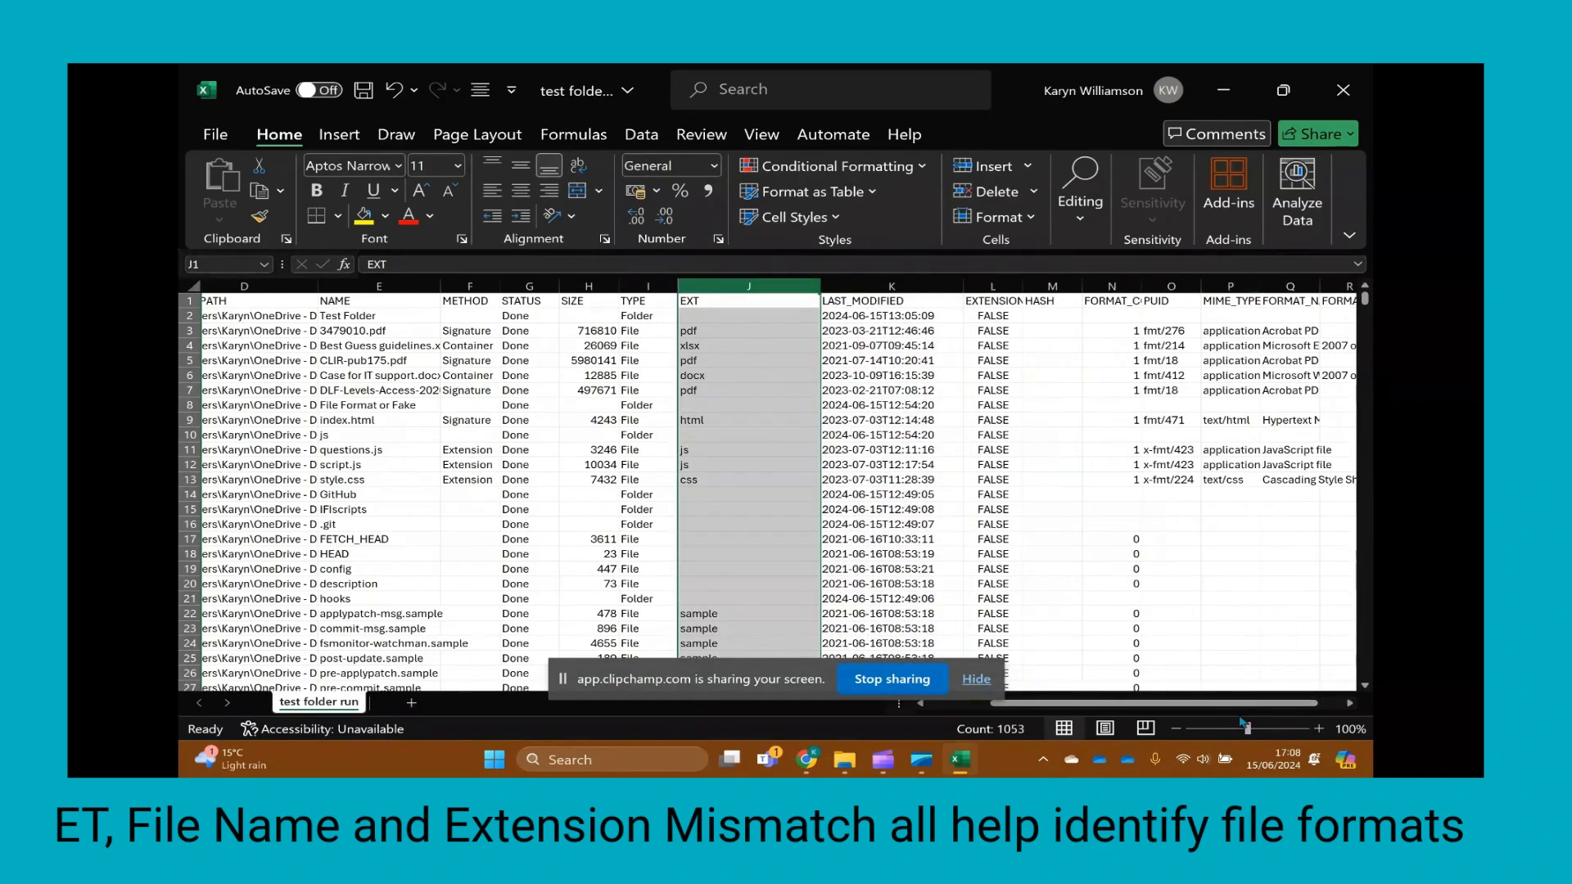
# Step: Widen and highlight the FORMAT_NAME column and the EXTENSION_MISMATCH column
pyautogui.moveTo(1283, 706); pyautogui.dragTo(1308, 707)
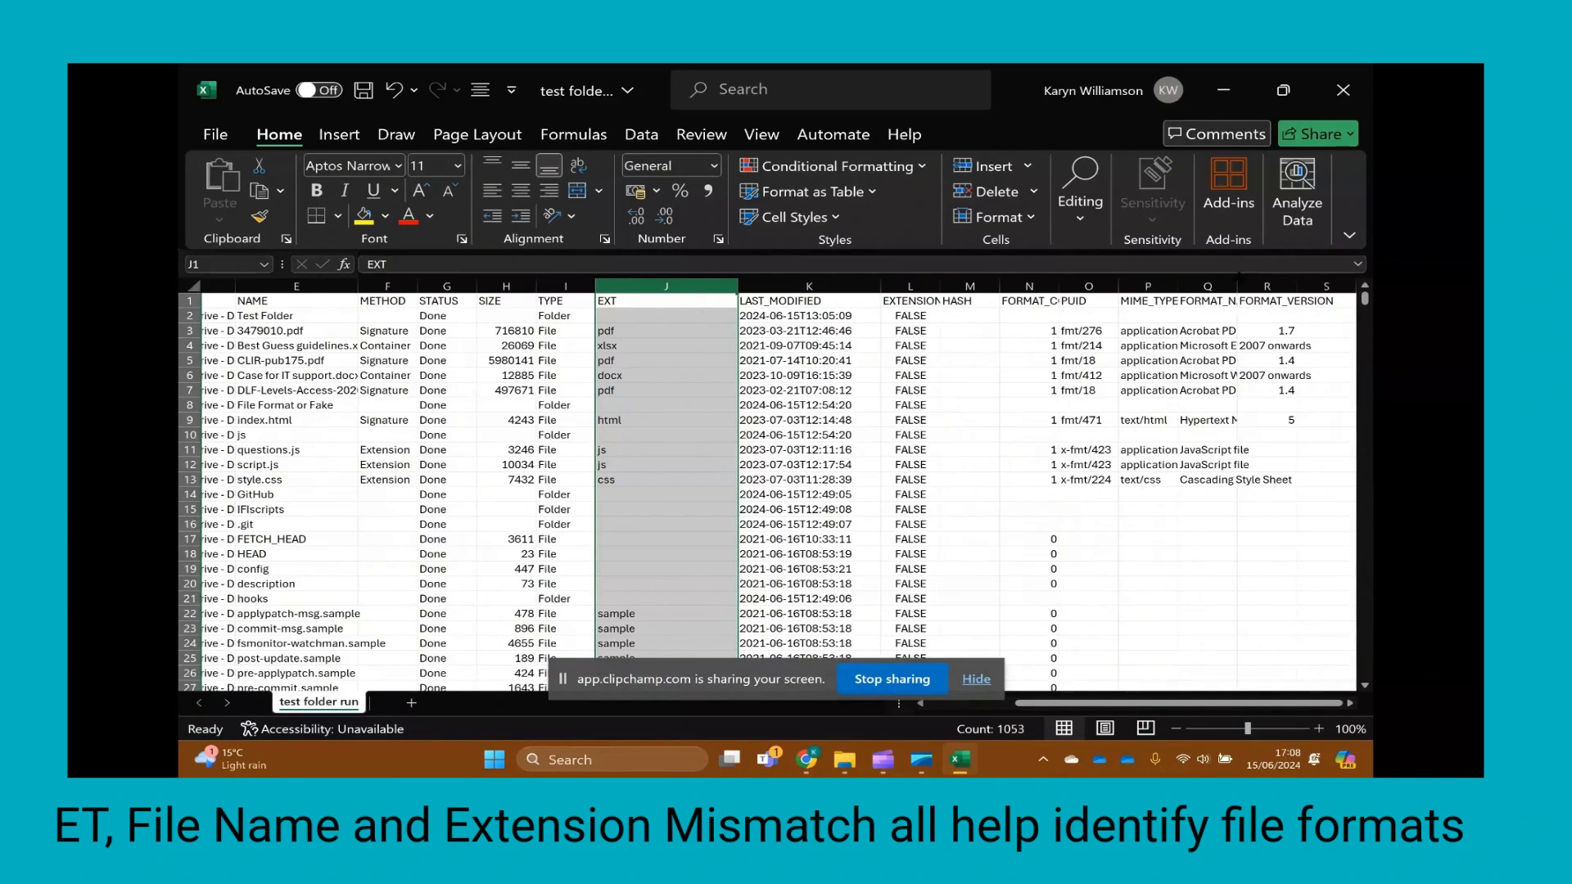
pyautogui.moveTo(1237, 287); pyautogui.dragTo(1324, 286)
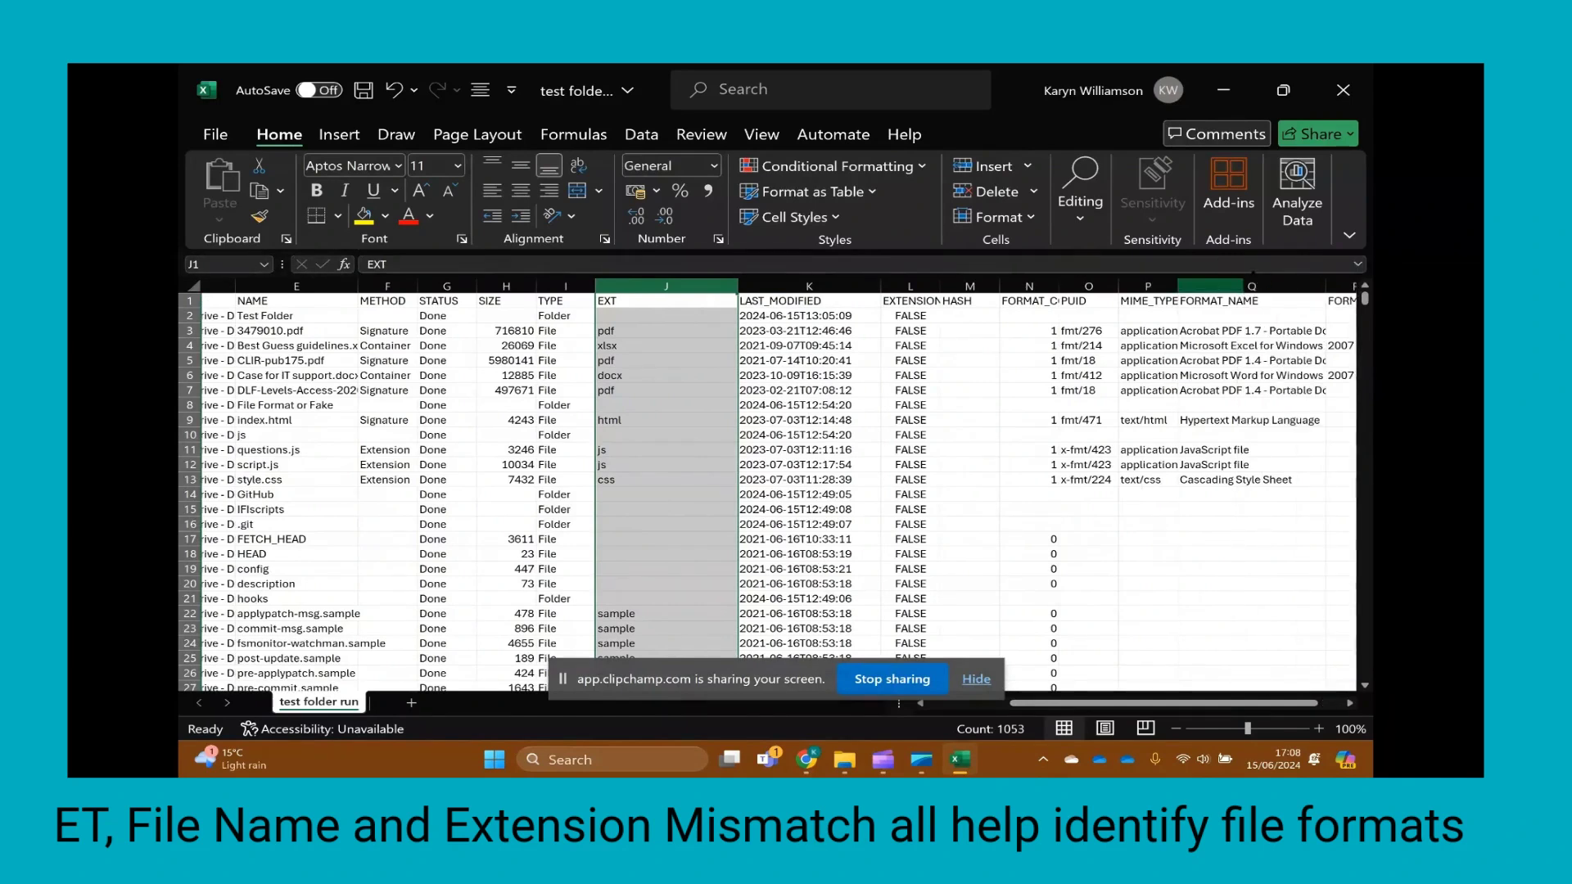
pyautogui.click(1245, 286)
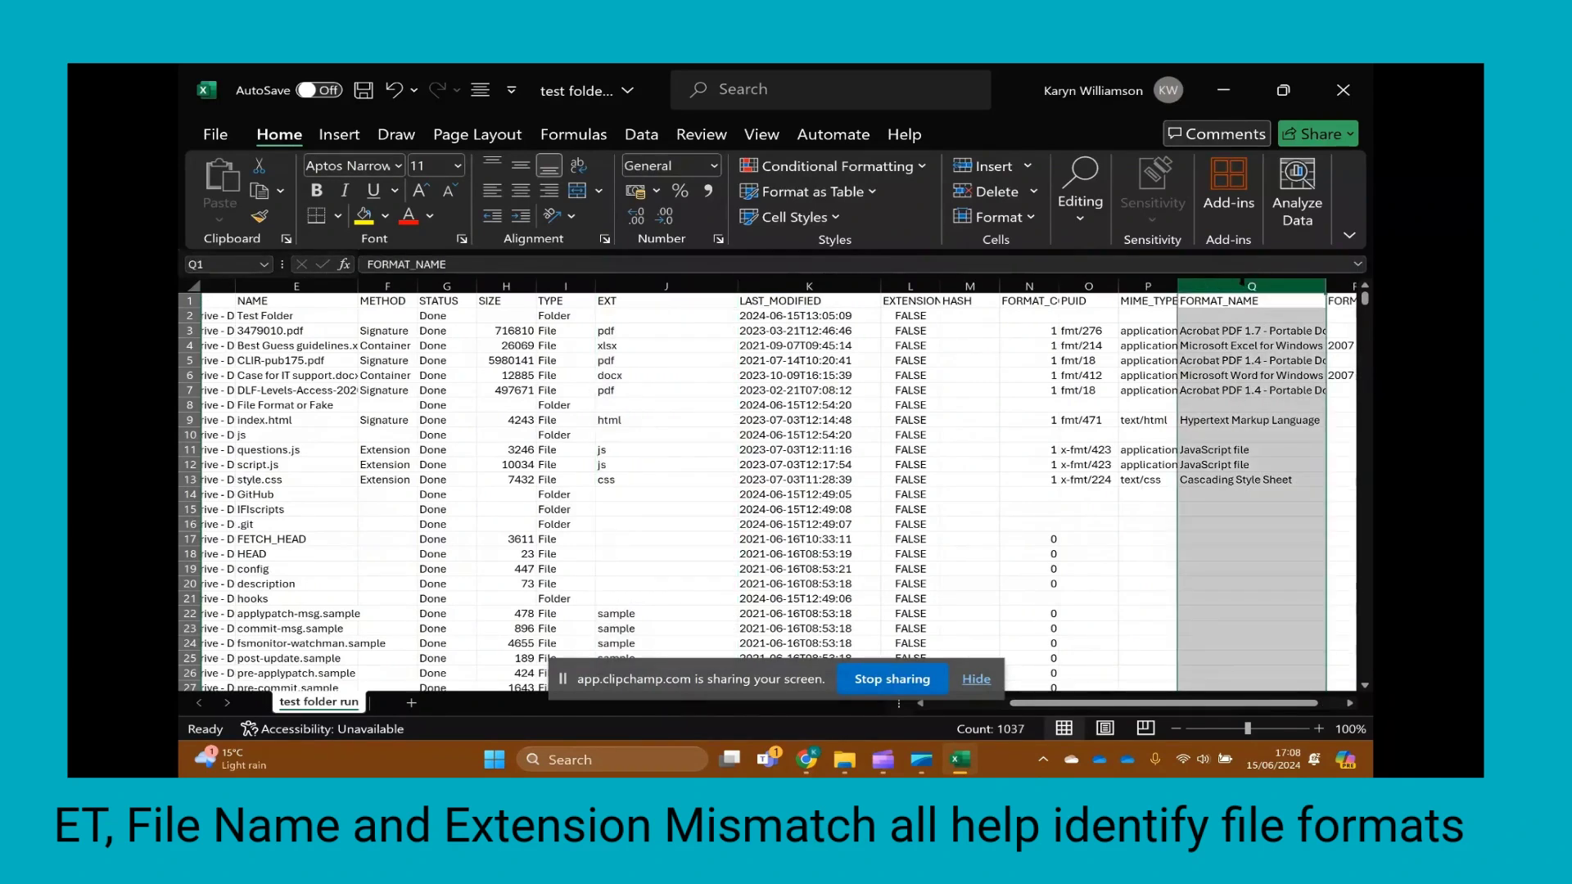
pyautogui.click(915, 286)
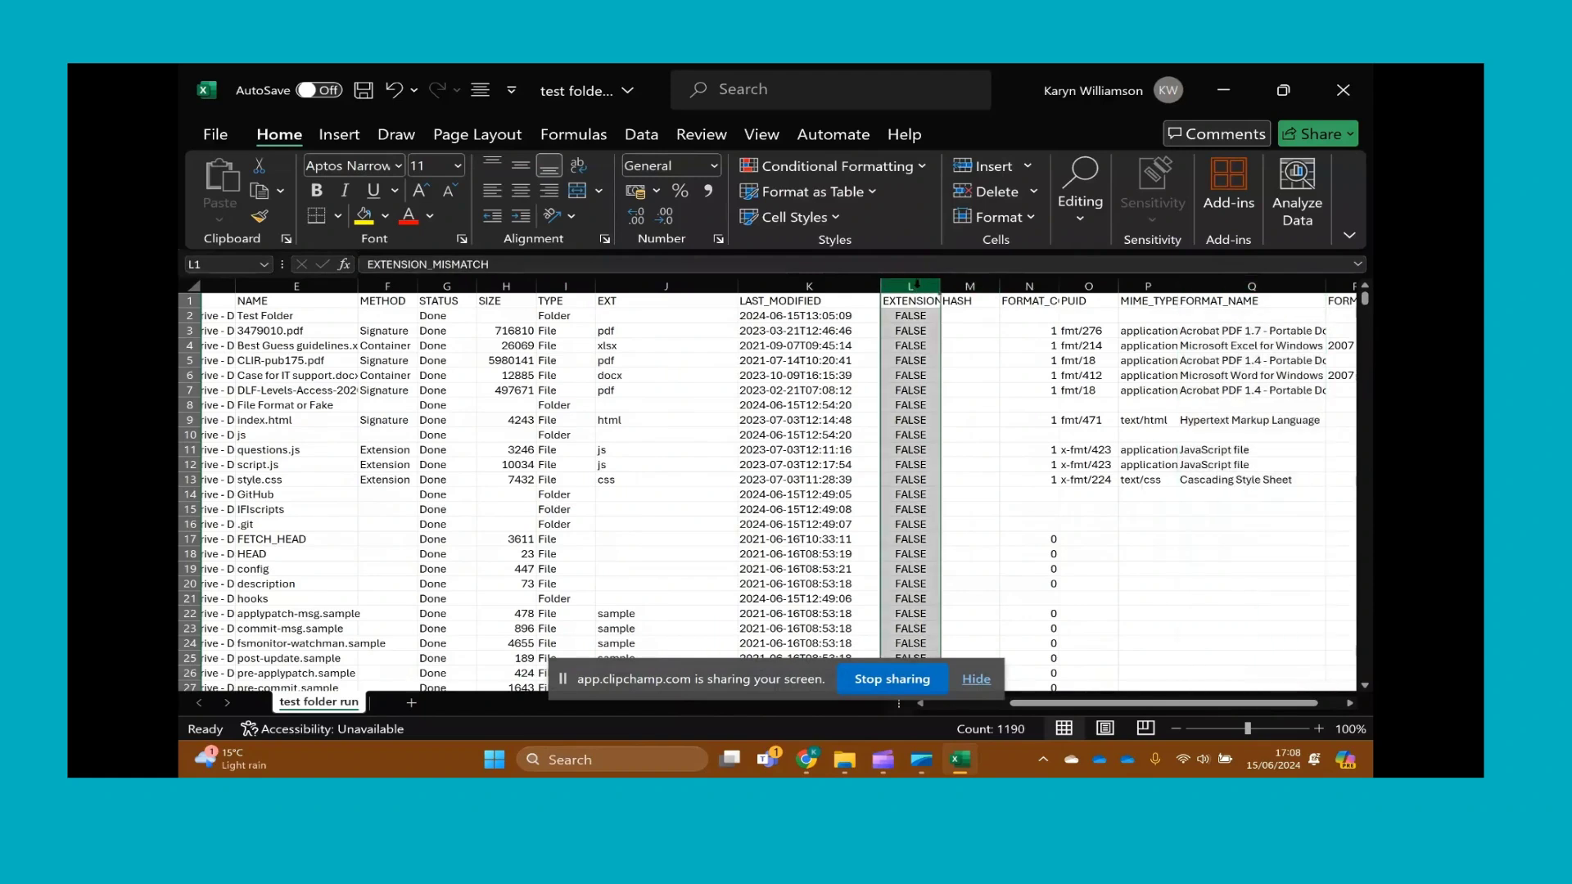
pyautogui.moveTo(941, 287); pyautogui.dragTo(1006, 292)
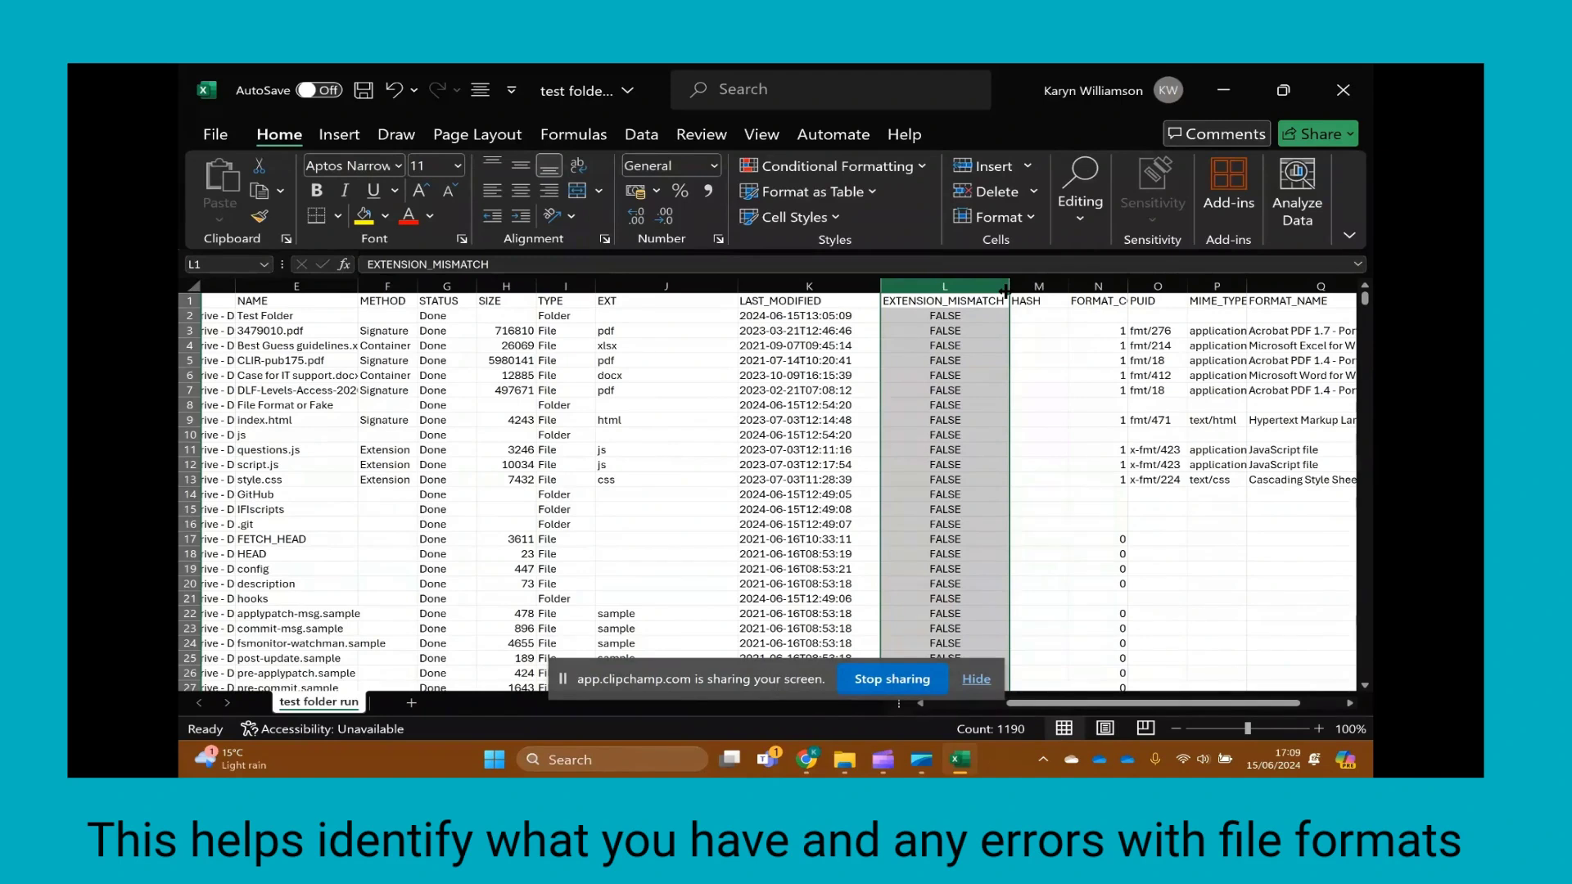
# Step: Highlight row 3 and examine the PDF's extension, mismatch flag, format name and format version
pyautogui.click(188, 330)
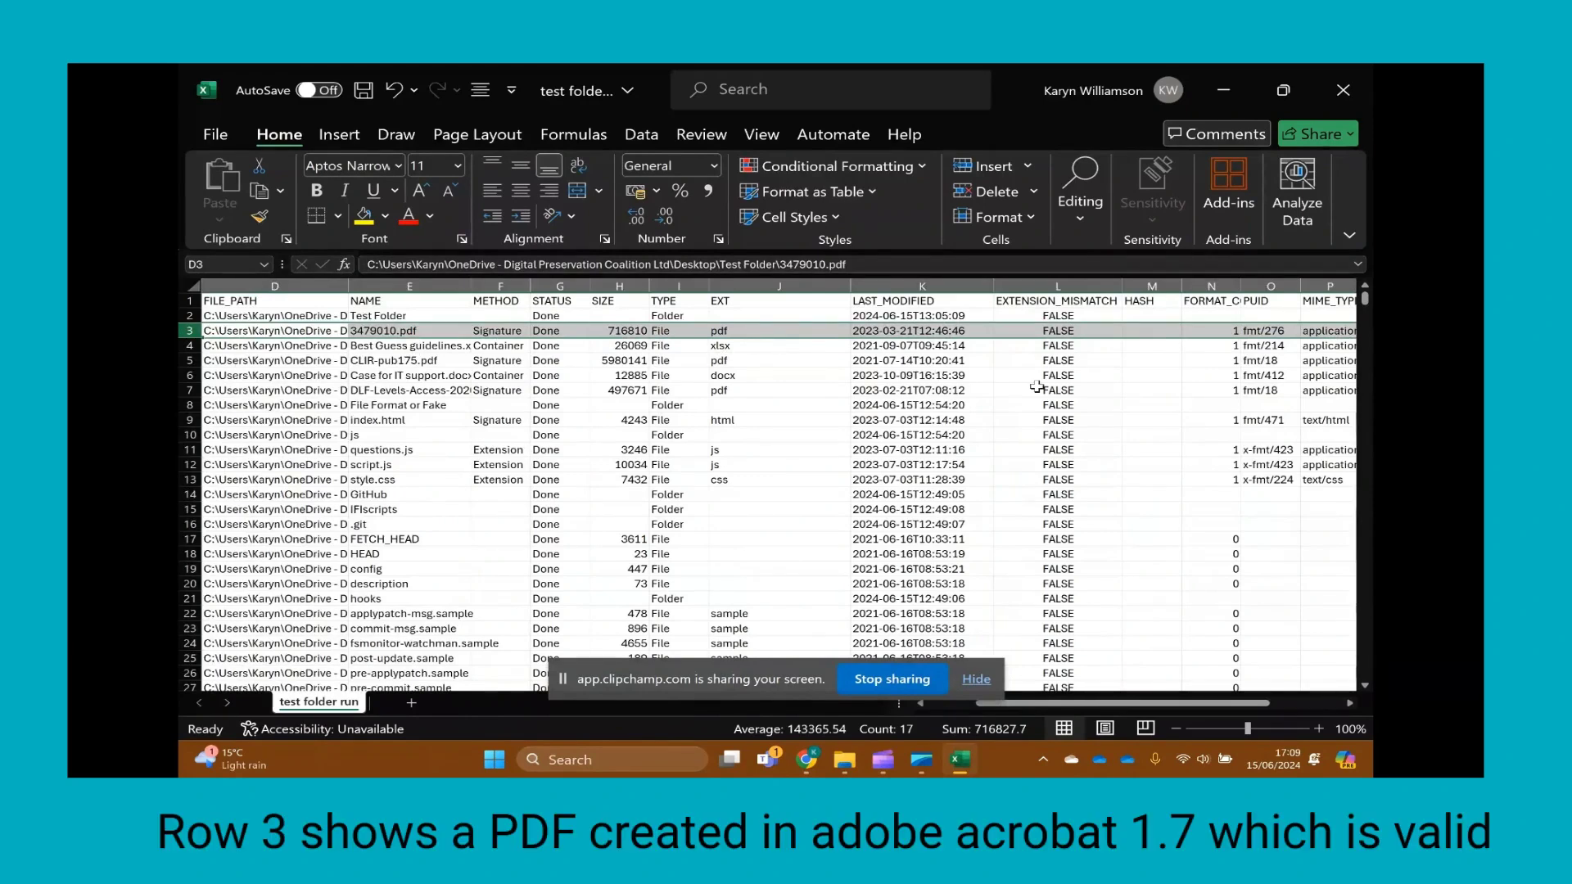
pyautogui.moveTo(1132, 703); pyautogui.dragTo(1201, 706)
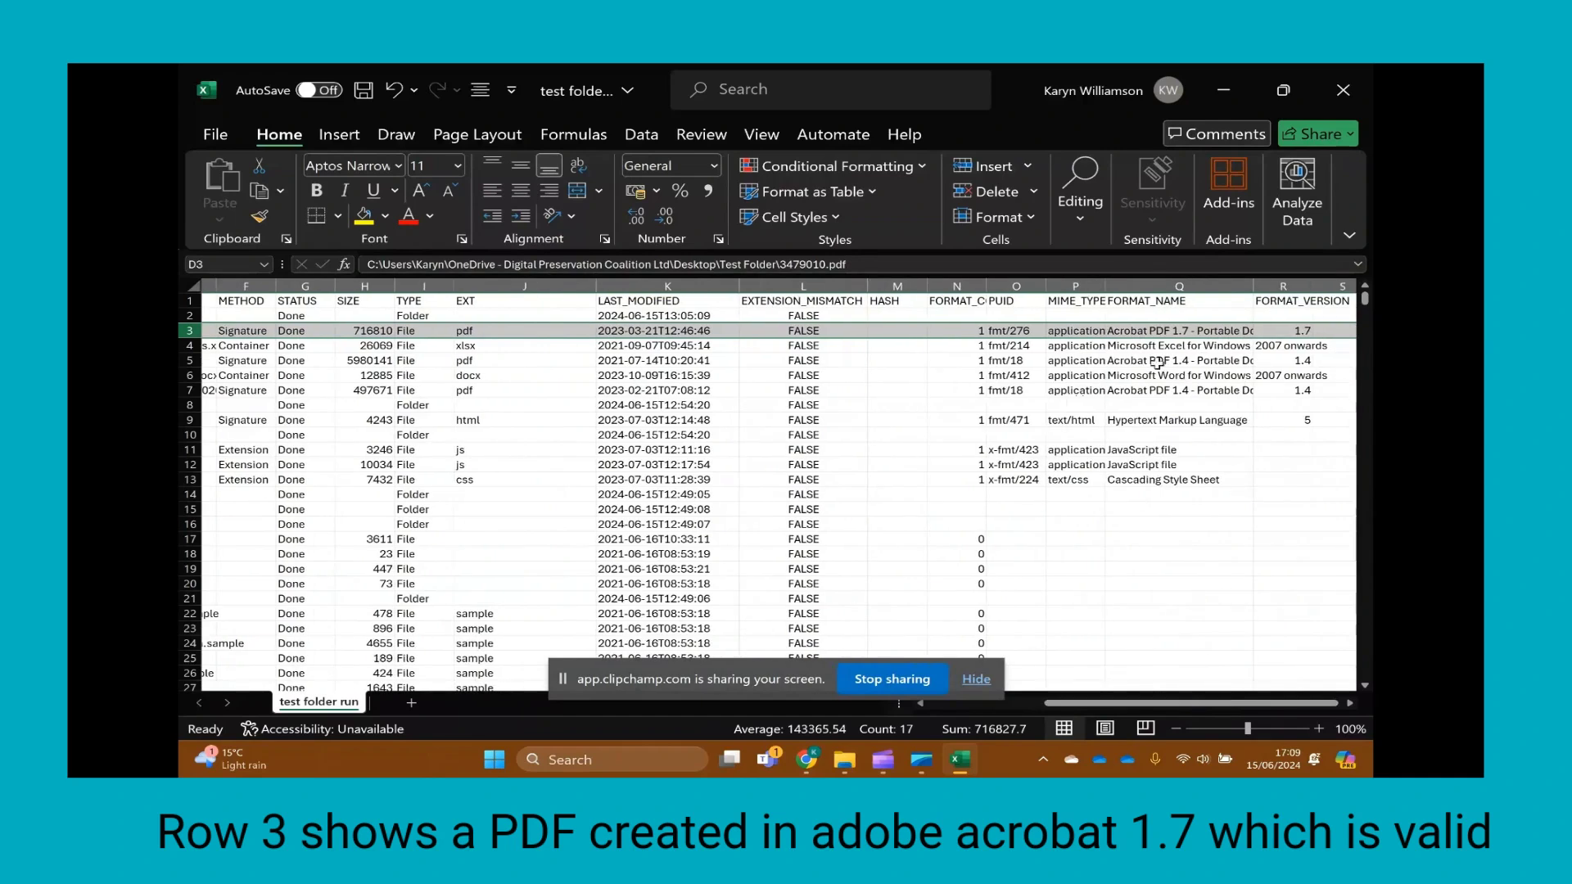